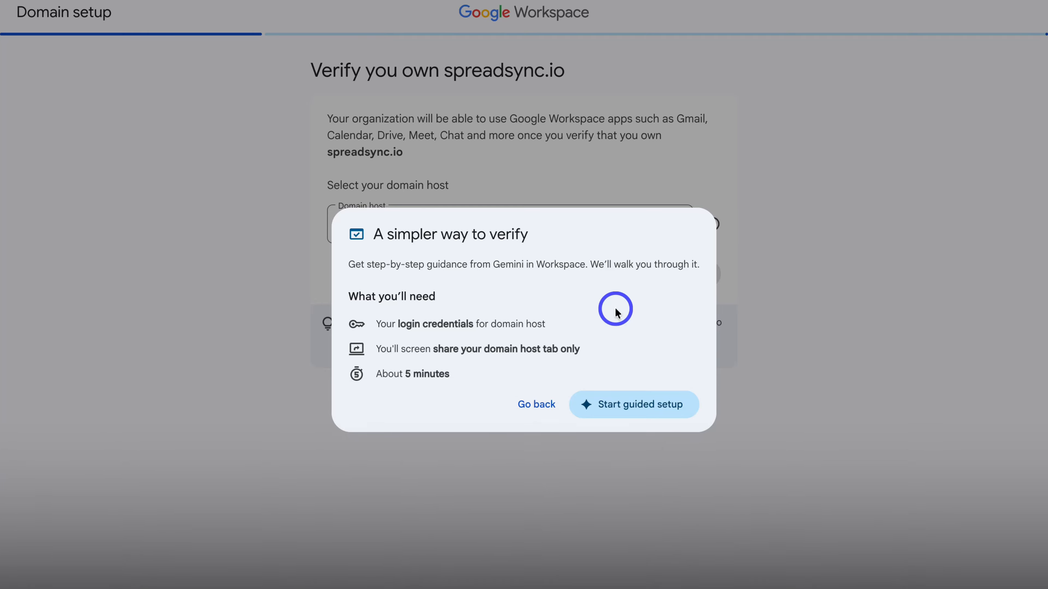
# - Start the guided domain verification and share the signed-in Home | Hostinger tab with it
pyautogui.click(651, 408)
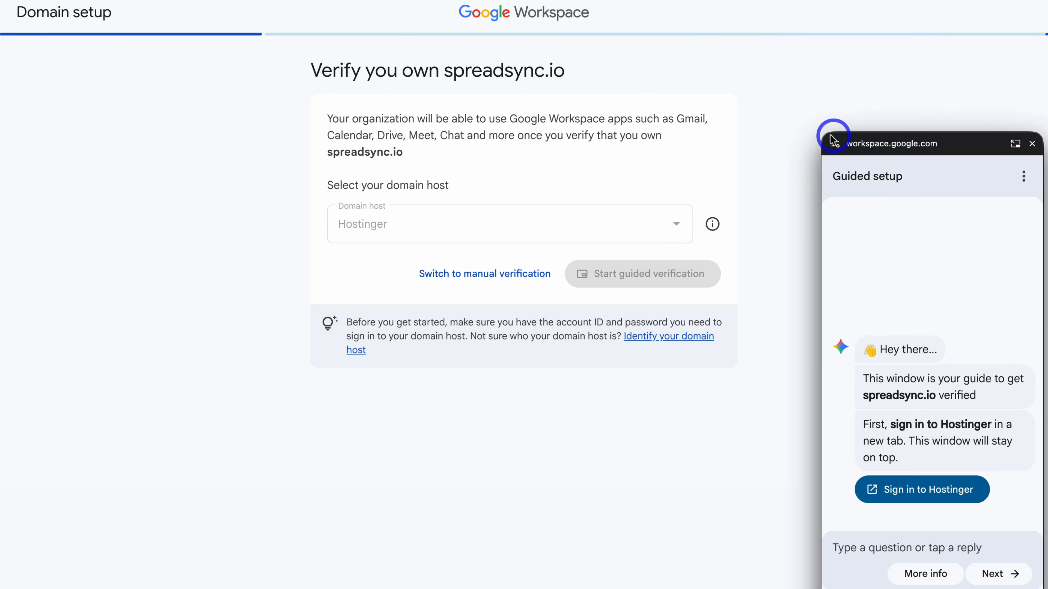
pyautogui.moveTo(823, 136); pyautogui.dragTo(556, 97)
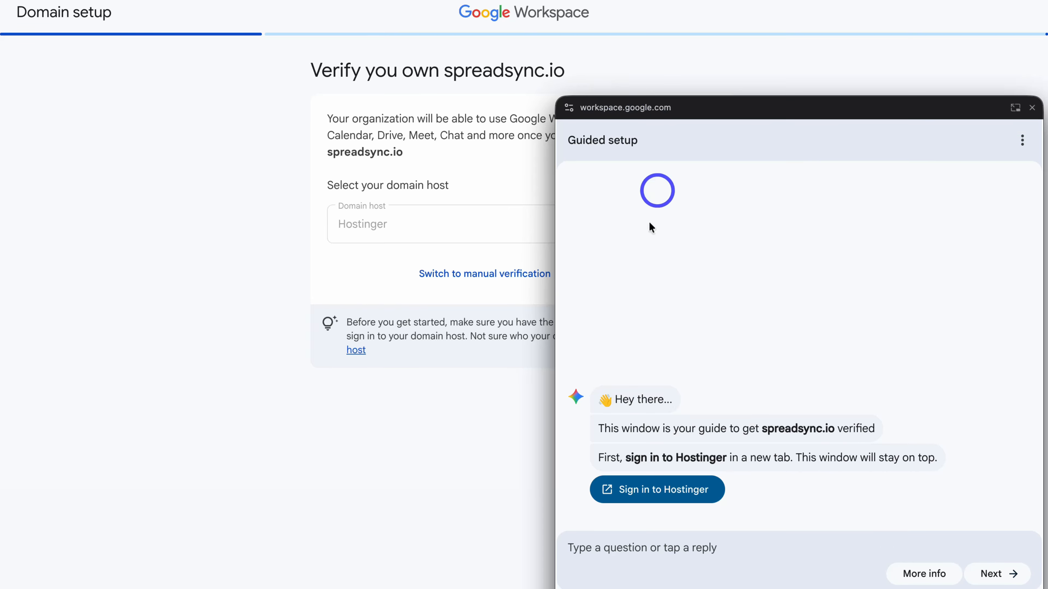
pyautogui.click(683, 491)
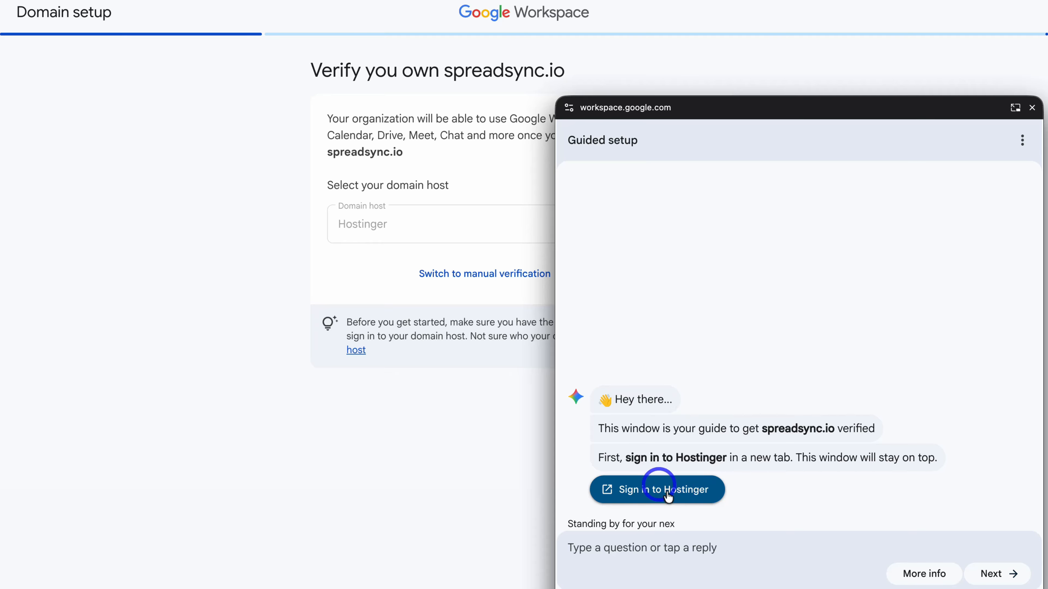
pyautogui.click(656, 491)
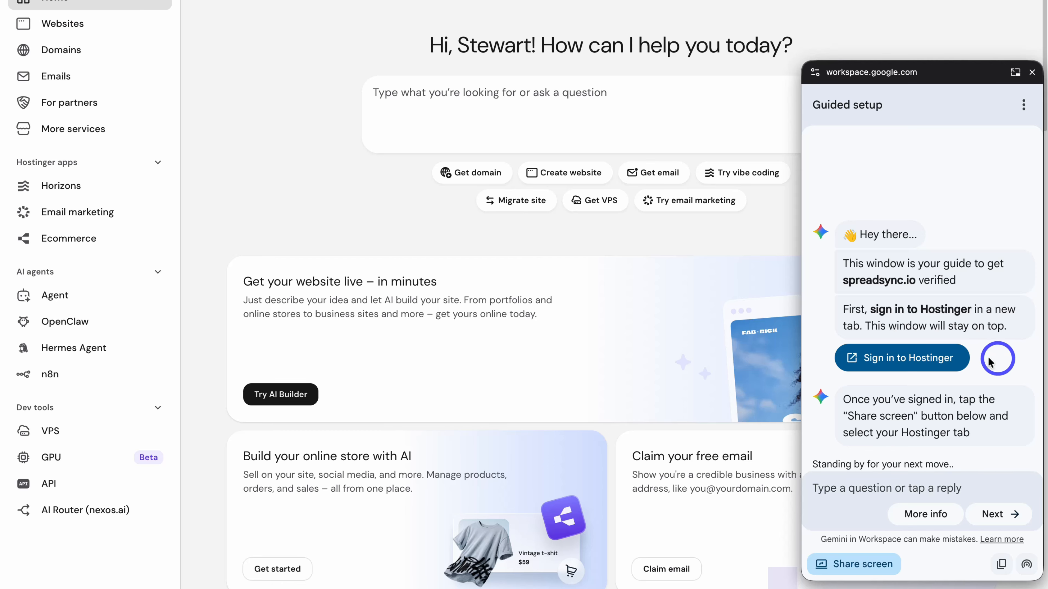
pyautogui.click(867, 564)
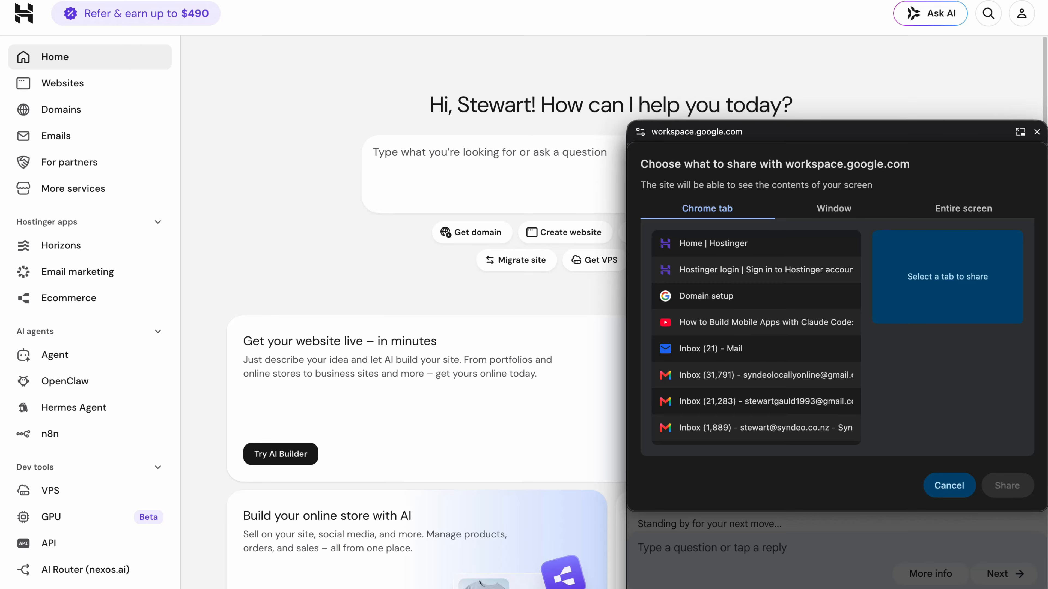
pyautogui.click(765, 248)
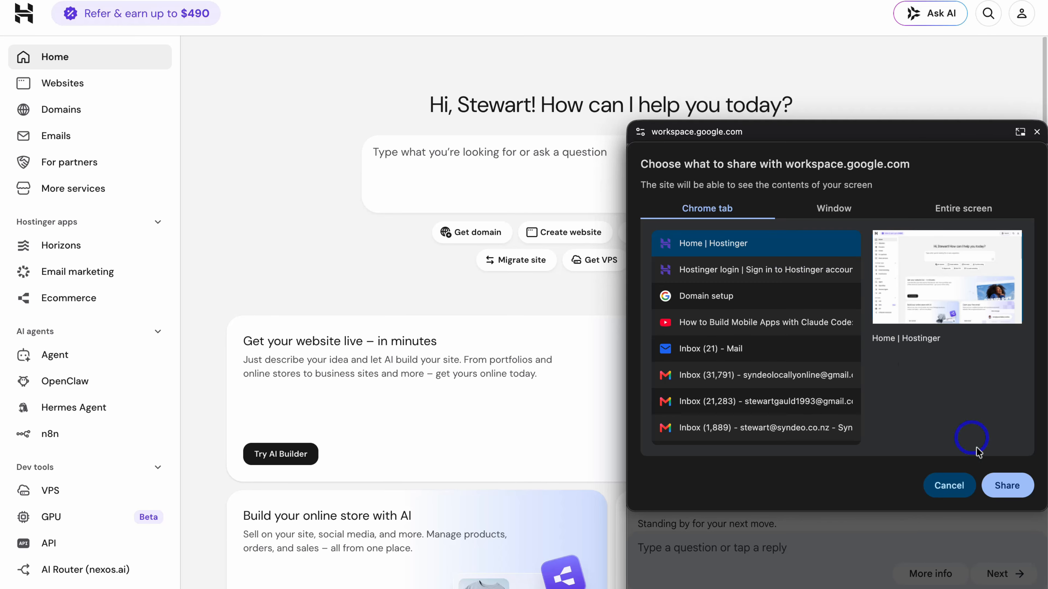
pyautogui.click(998, 479)
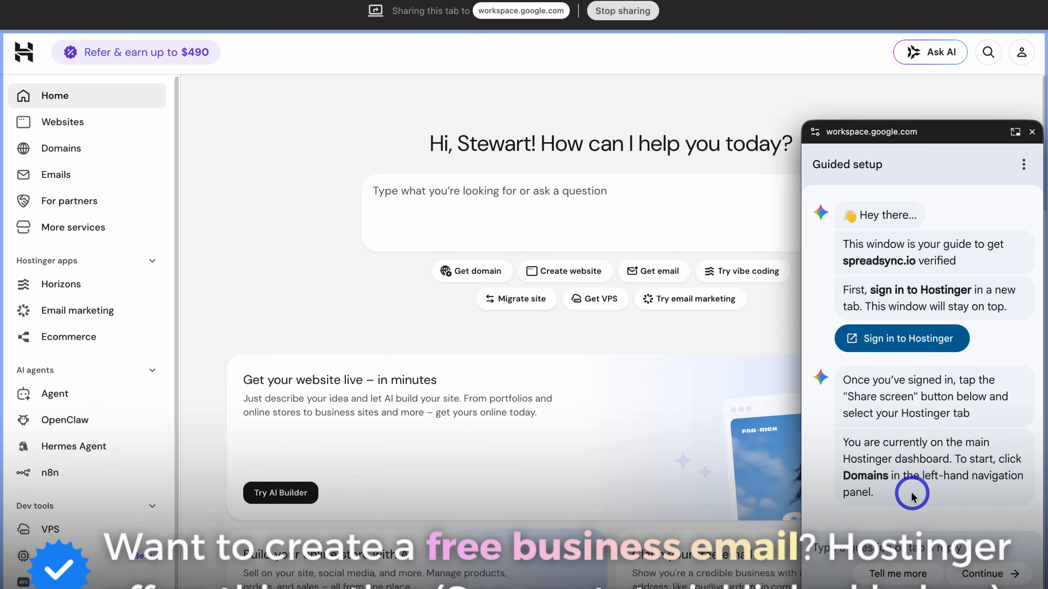
# - Go to Domains, manage spreadsync.io, and open its DNS / Nameservers settings
pyautogui.click(71, 150)
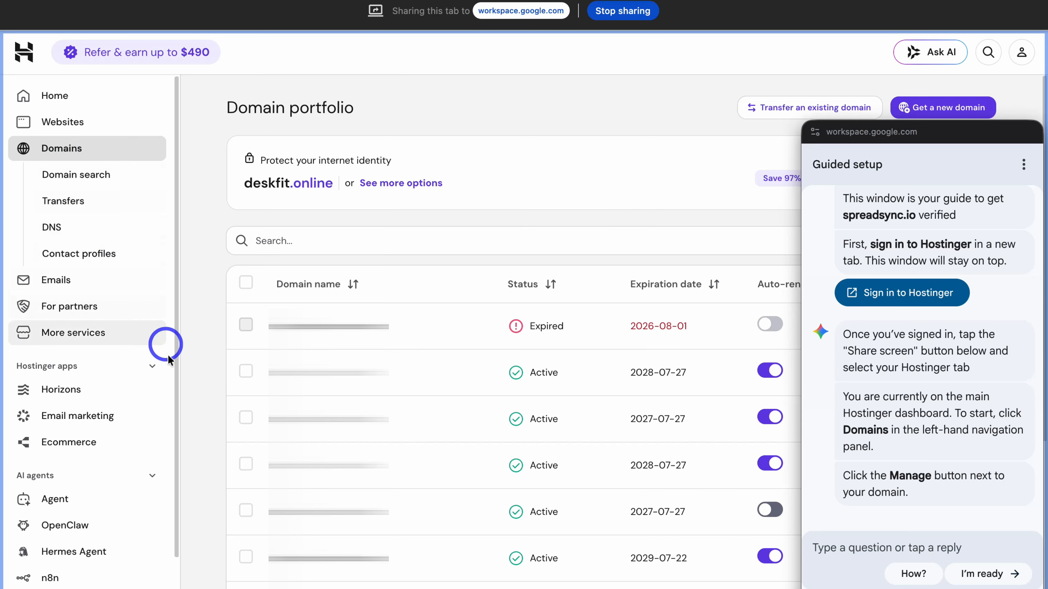
pyautogui.scroll(-4, 204, 430)
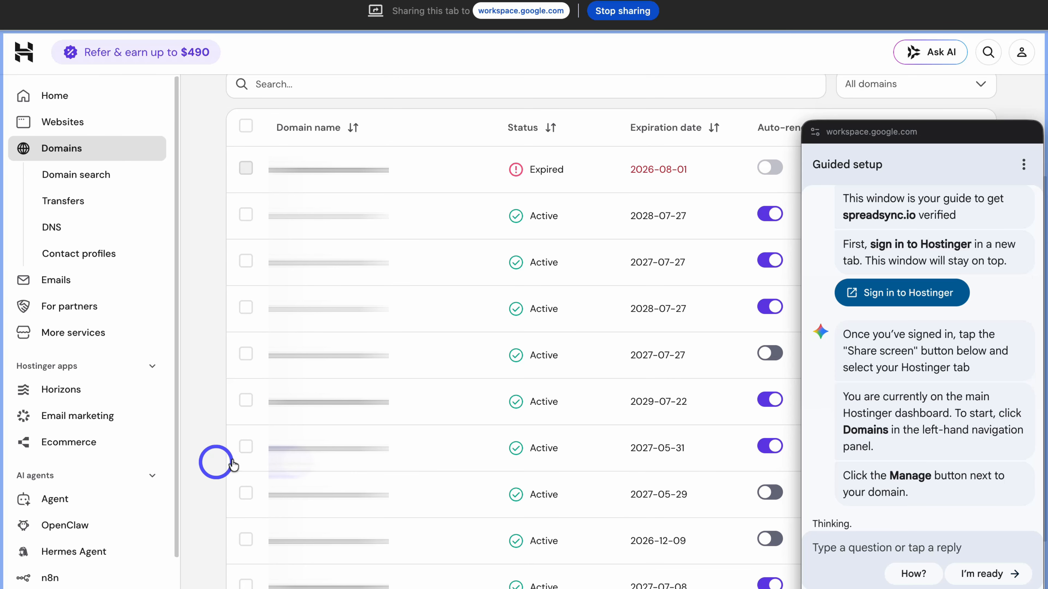
pyautogui.moveTo(958, 141)
pyautogui.mouseDown()
pyautogui.moveTo(572, 157)
pyautogui.moveTo(957, 141)
pyautogui.mouseUp()
pyautogui.click(923, 450)
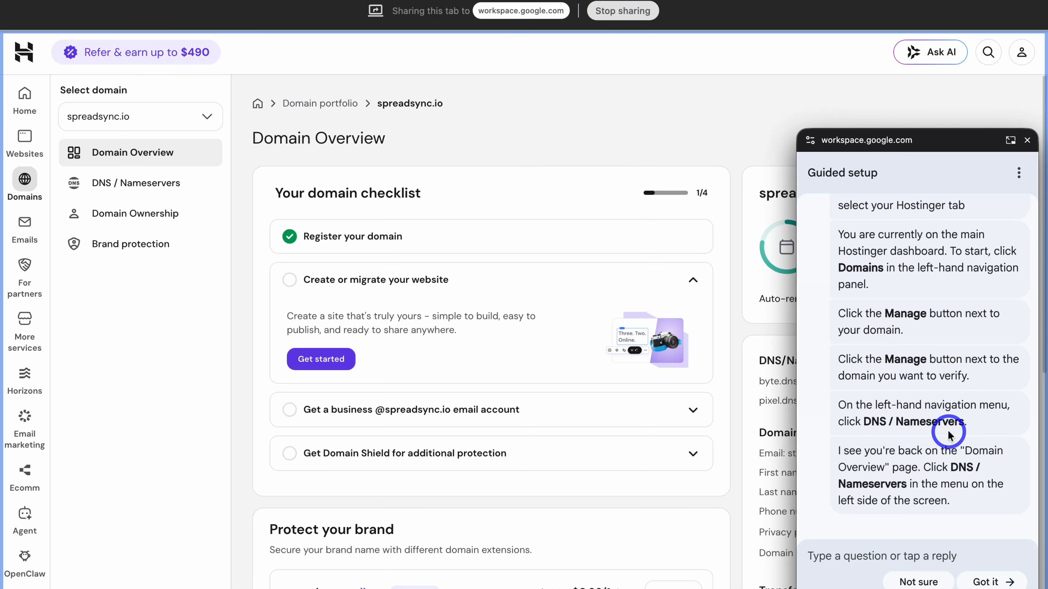
pyautogui.click(173, 188)
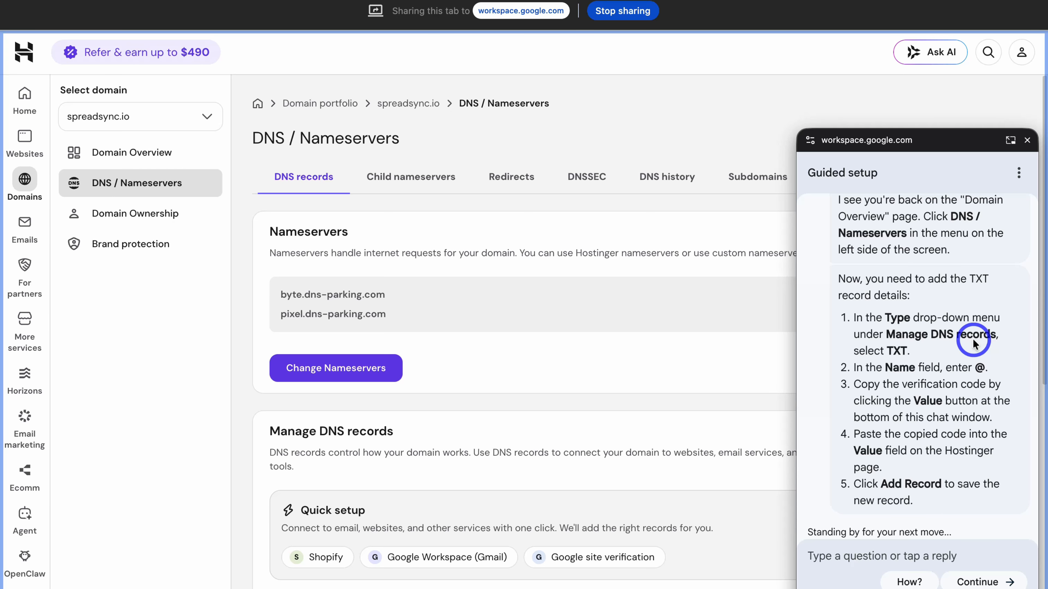
# - Add a TXT record named @ with the copied Google site verification code as its value
pyautogui.scroll(-10, 637, 352)
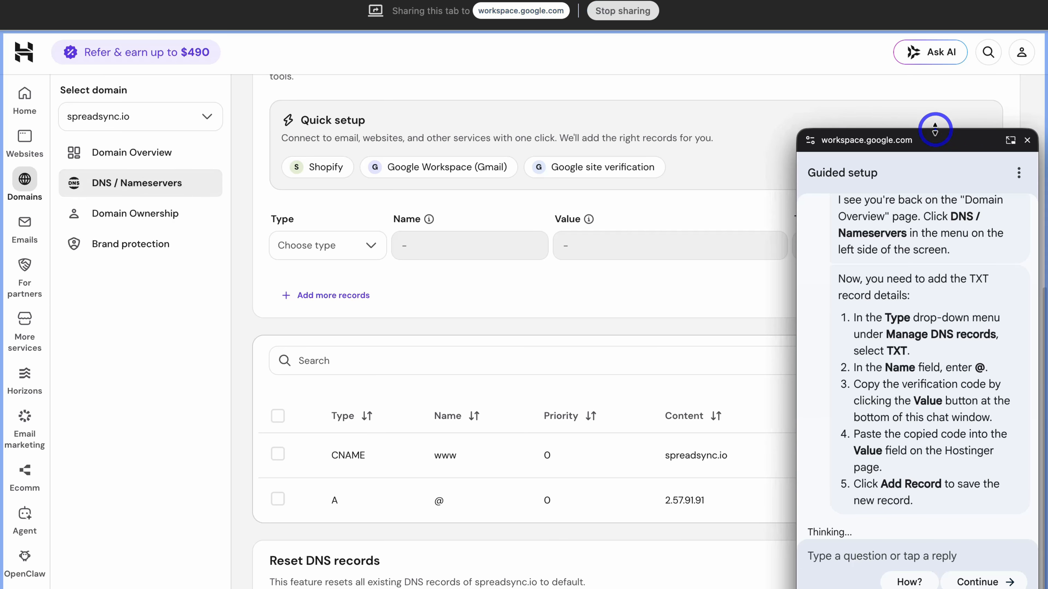
pyautogui.moveTo(935, 128); pyautogui.dragTo(936, 279)
pyautogui.click(332, 247)
pyautogui.scroll(-2, 369, 363)
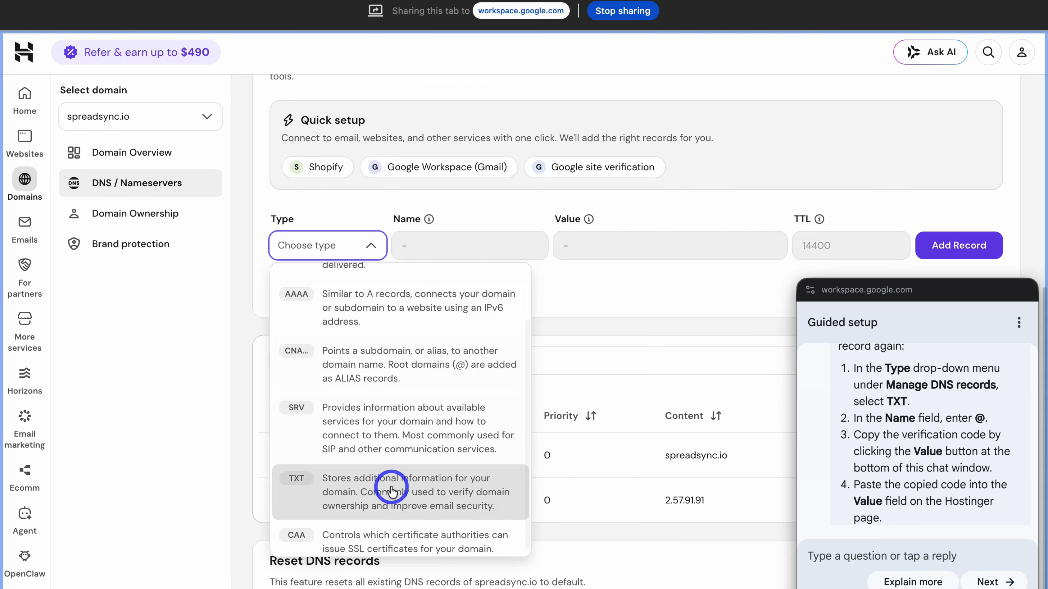
pyautogui.click(376, 415)
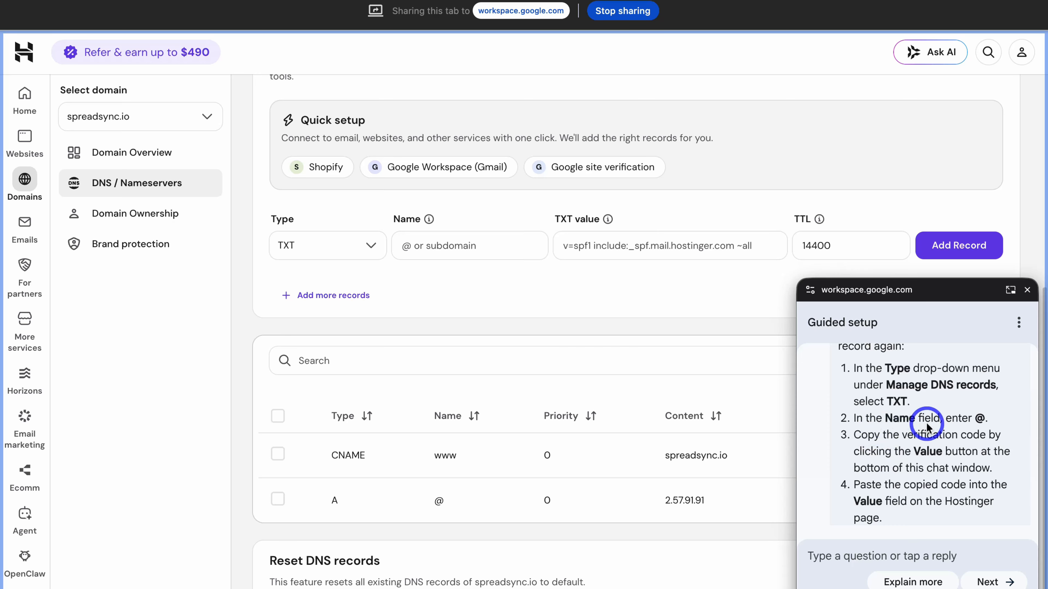
pyautogui.click(450, 250)
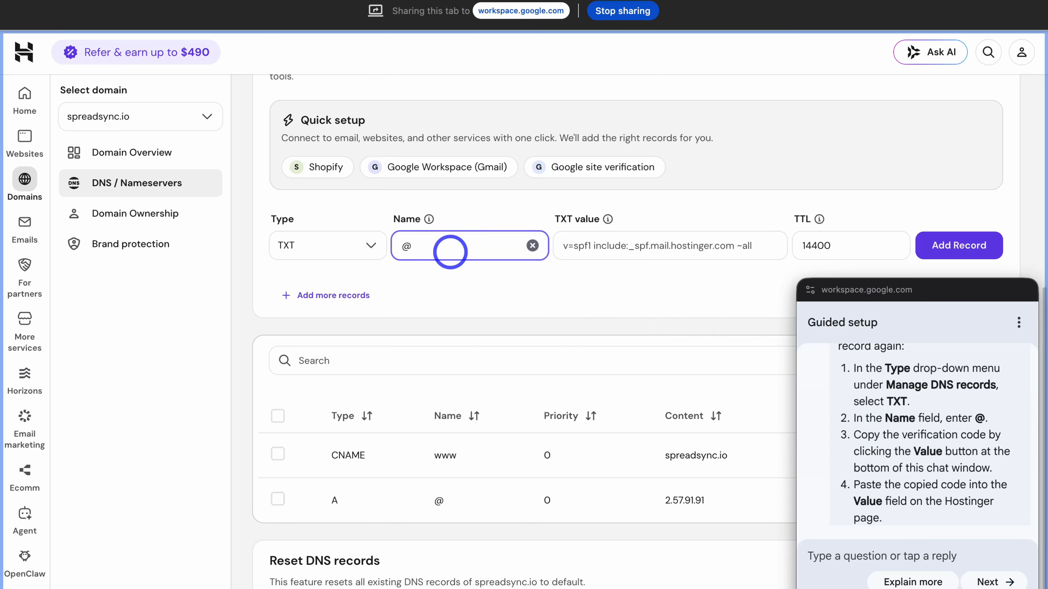
pyautogui.click(408, 221)
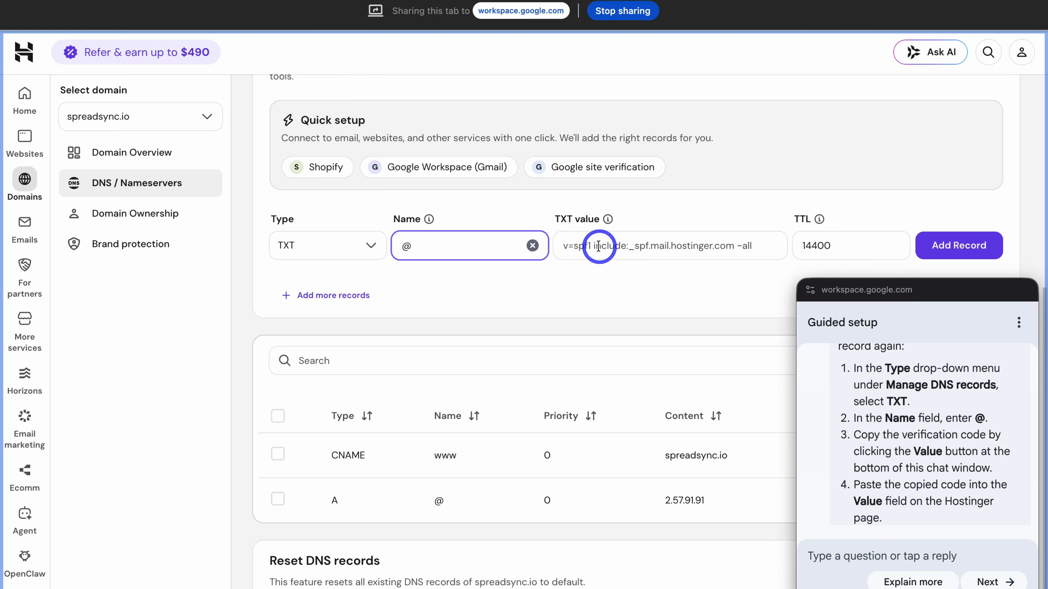
pyautogui.scroll(-2, 913, 441)
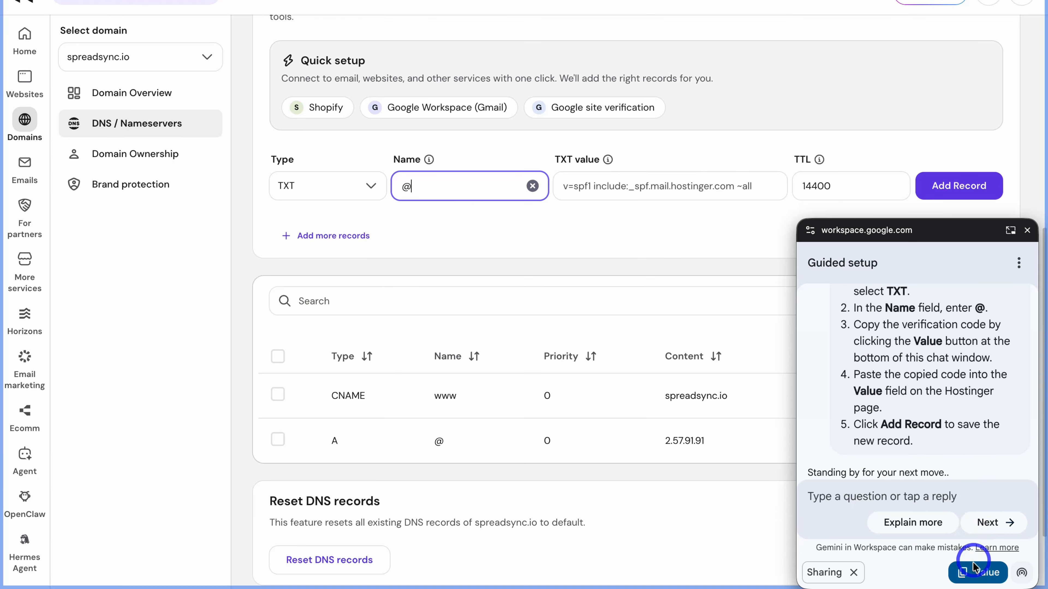
pyautogui.click(974, 567)
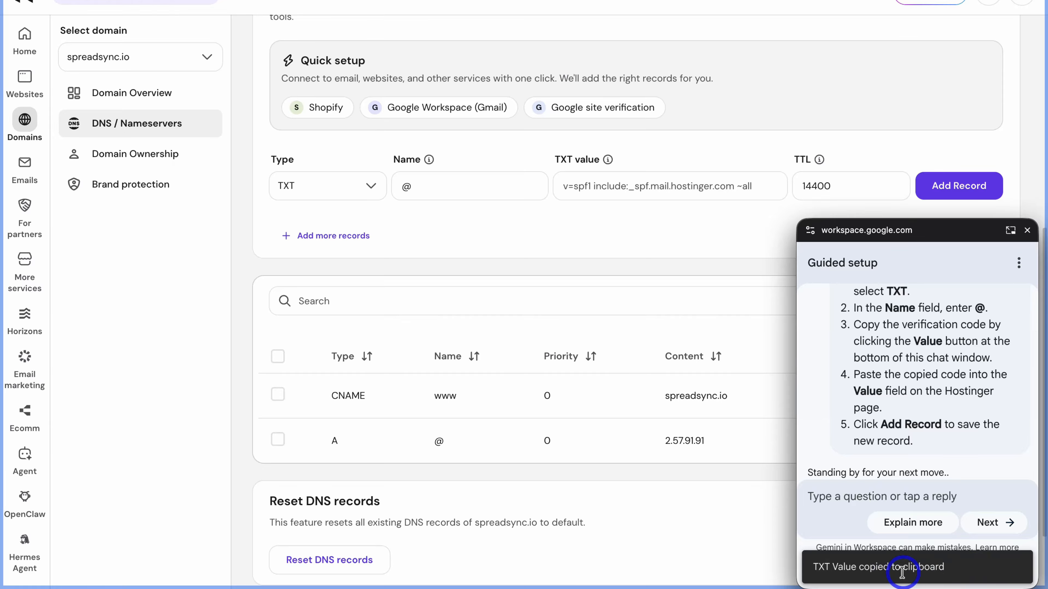
pyautogui.click(588, 186)
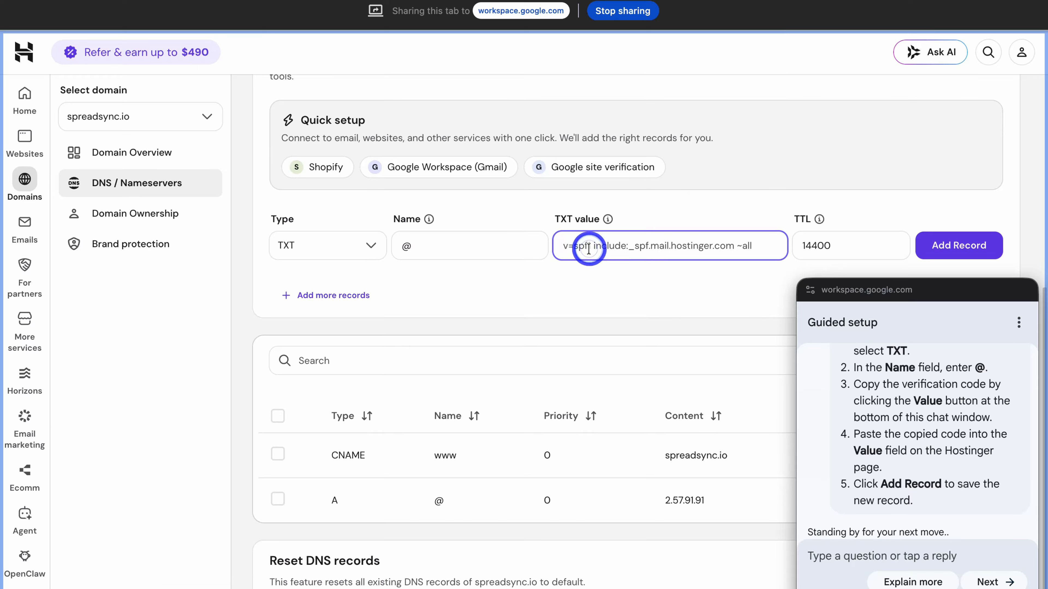
pyautogui.hotkey('ctrl', 'v')
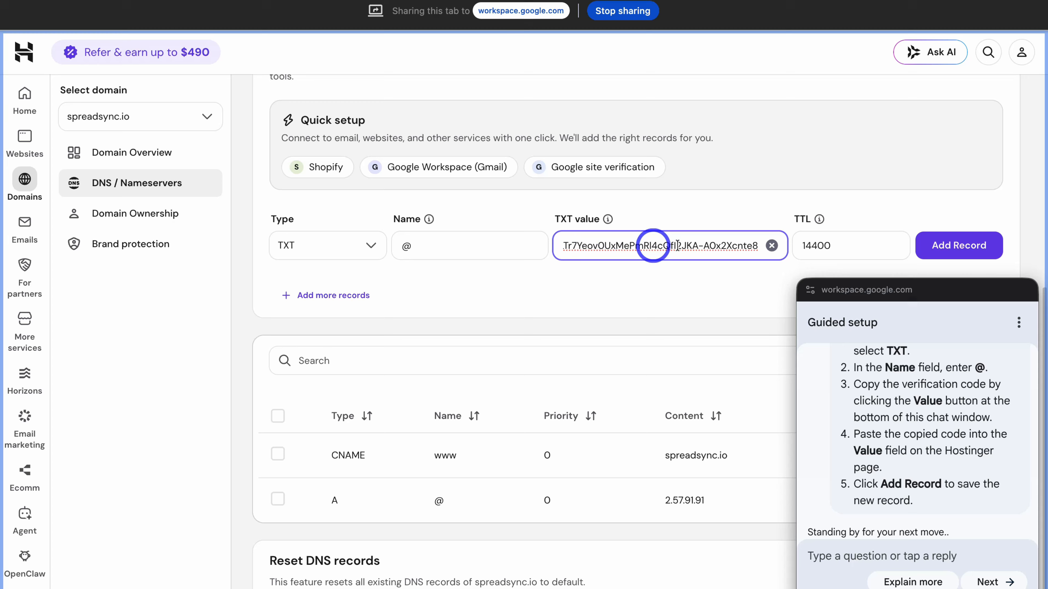
pyautogui.click(970, 250)
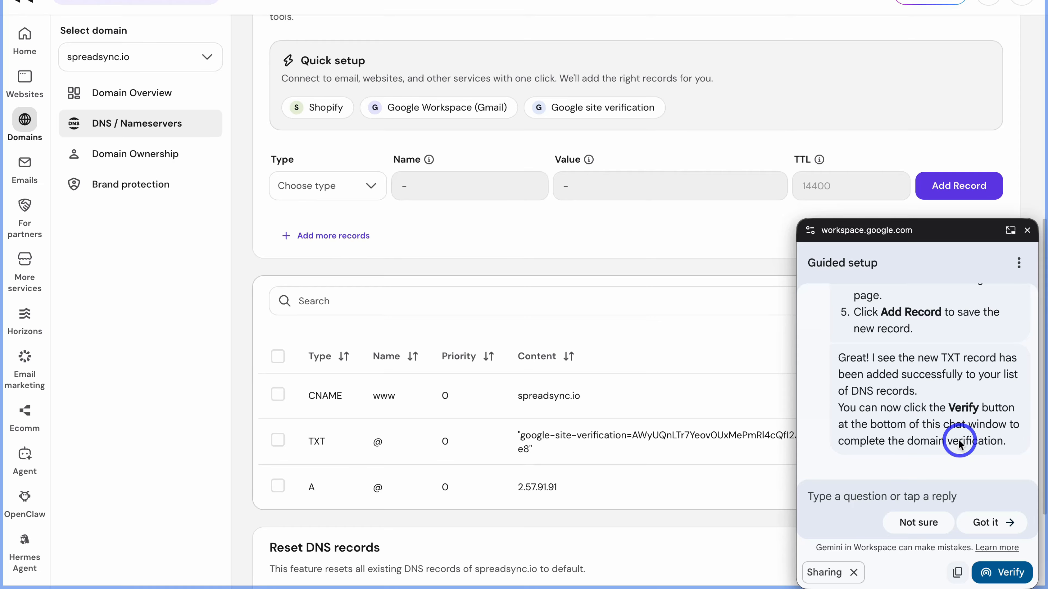
# - Run the guided setup's verification check for spreadsync.io
pyautogui.click(990, 569)
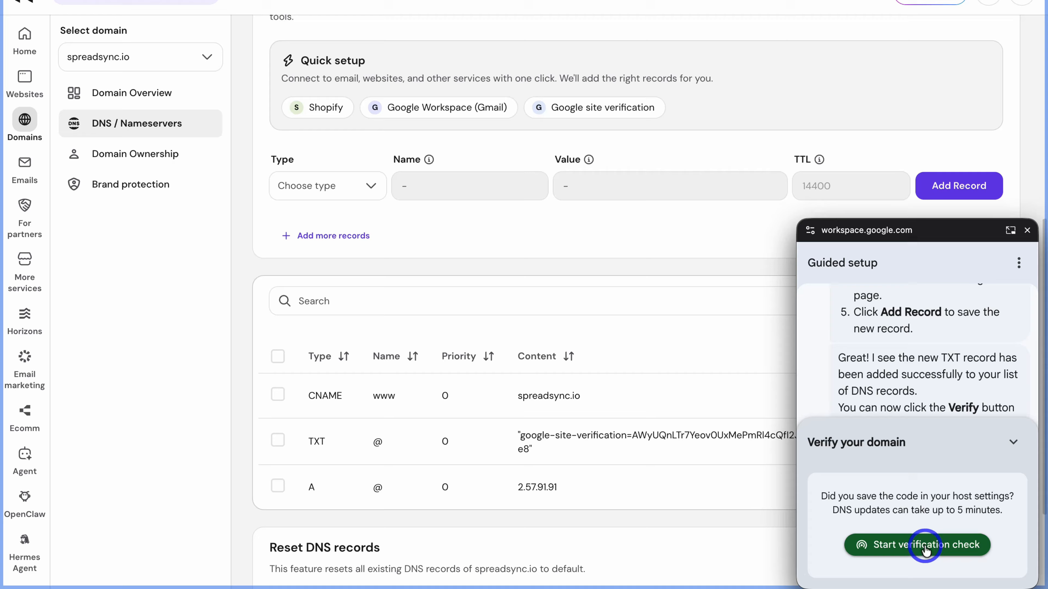
pyautogui.click(925, 546)
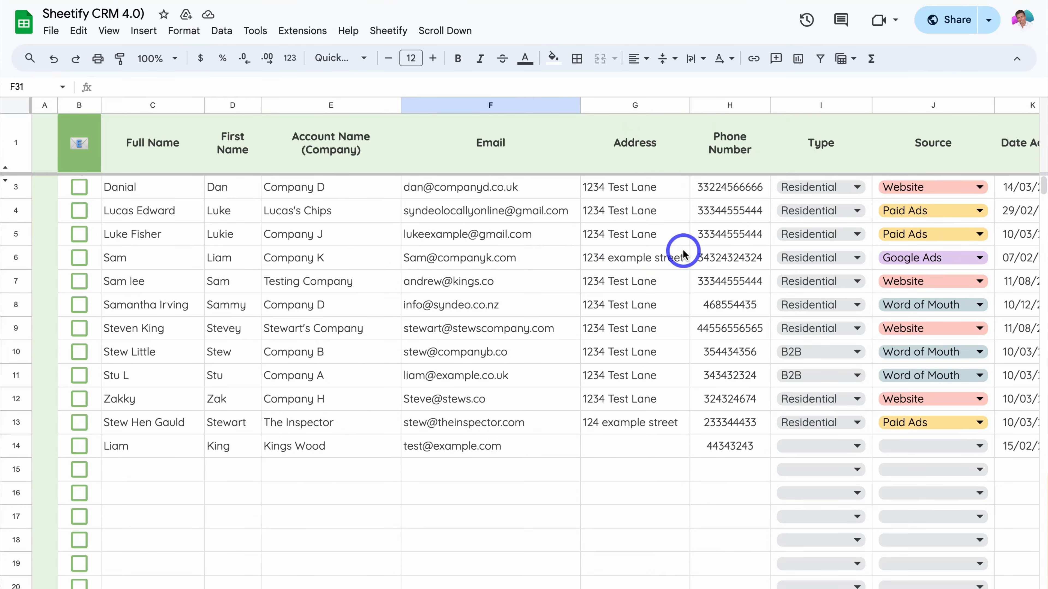
# - Send a test Payment Reminder from Sheetify's Email Marketing menu and confirm with Yes
pyautogui.hscroll(10, 682, 253)
pyautogui.hscroll(5, 681, 248)
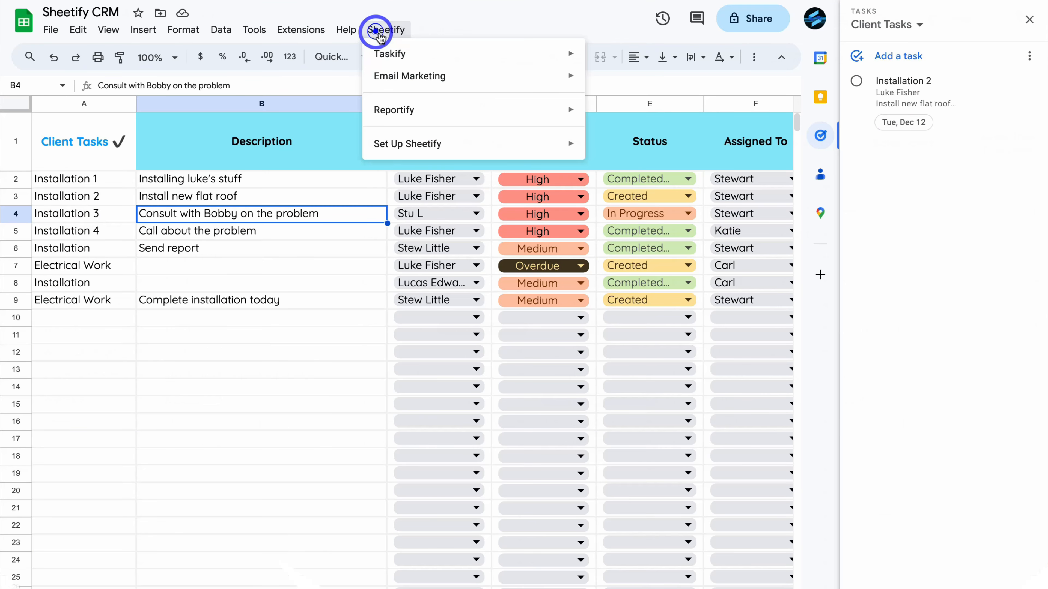
pyautogui.moveTo(475, 51)
pyautogui.click(678, 87)
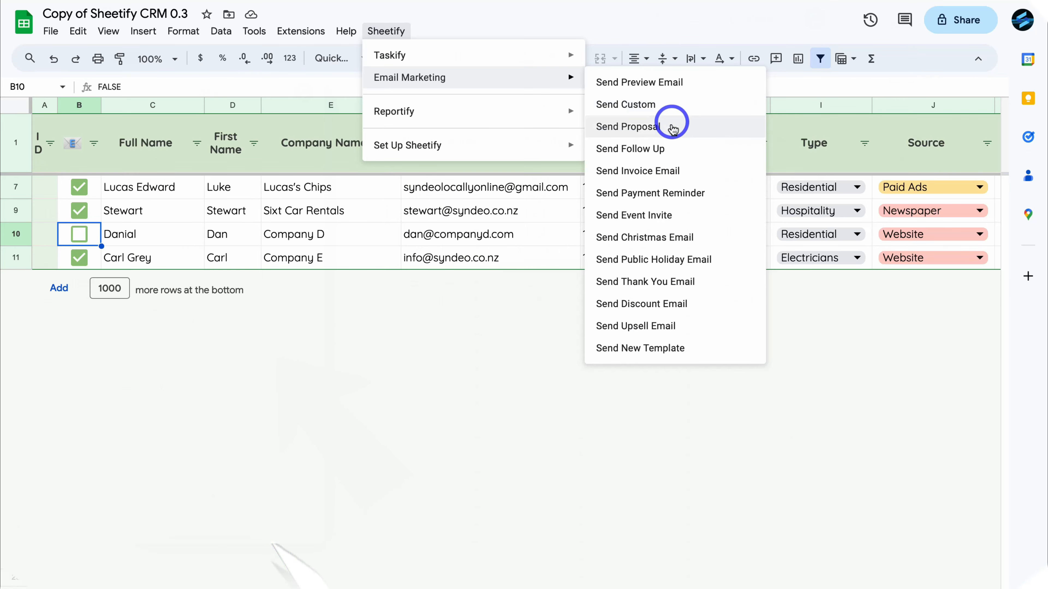
pyautogui.click(715, 191)
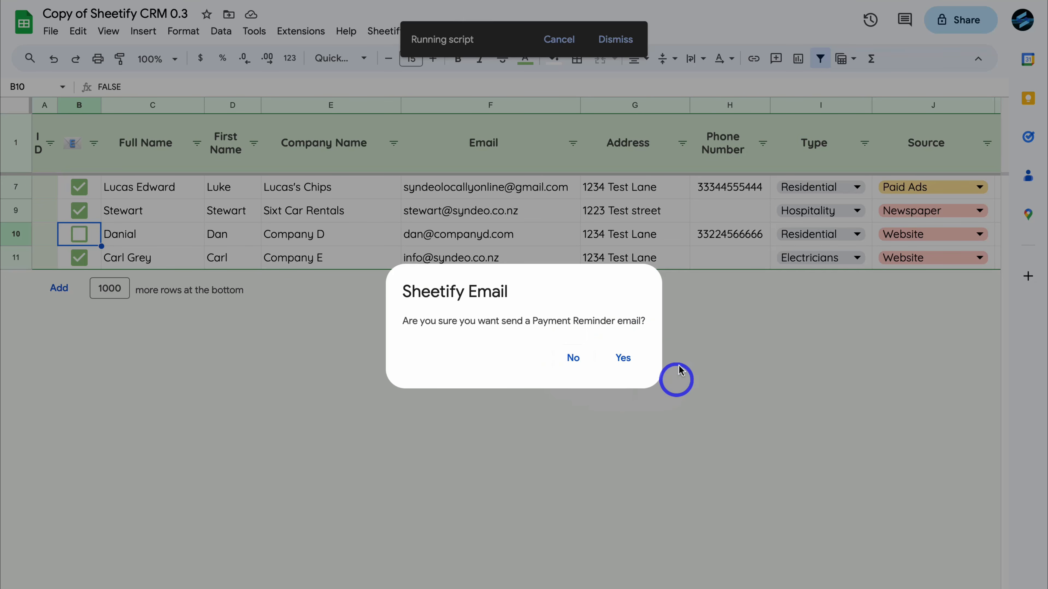
pyautogui.click(624, 359)
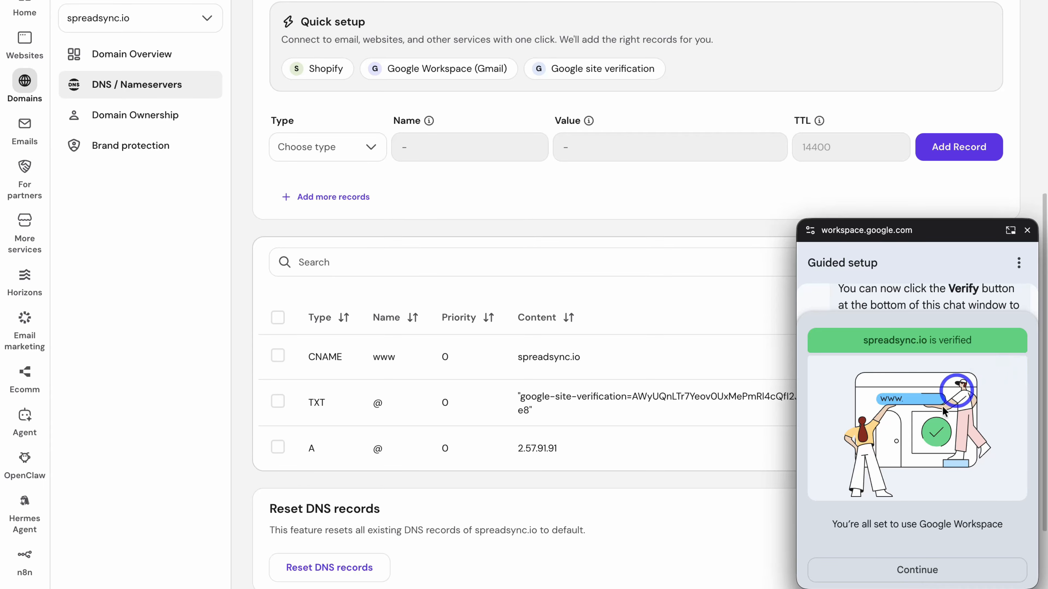
# - Continue past domain verification and start Gmail activation for spreadsync.io's users
pyautogui.click(984, 567)
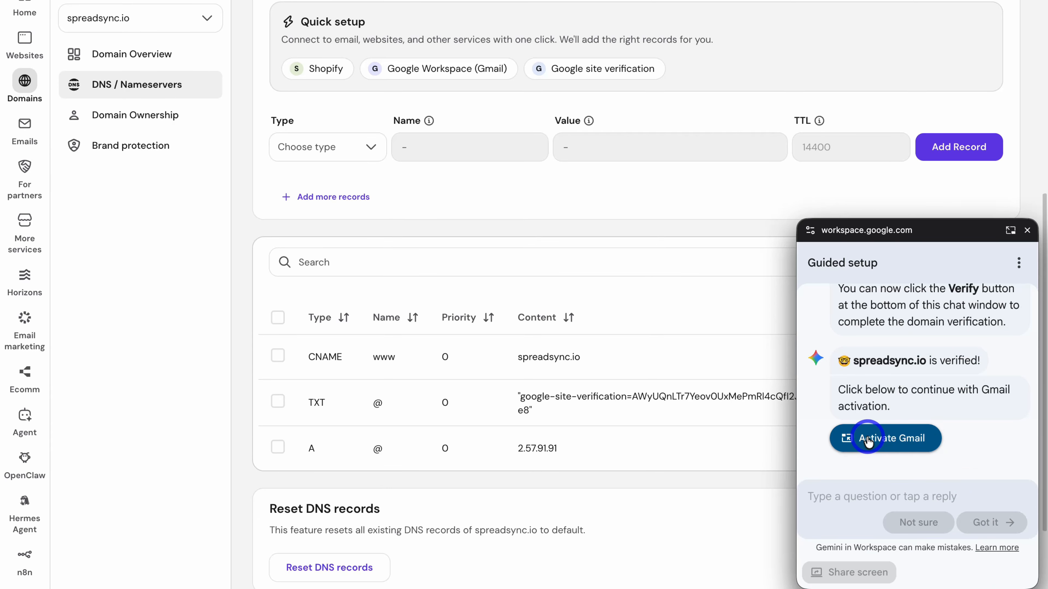
pyautogui.click(903, 438)
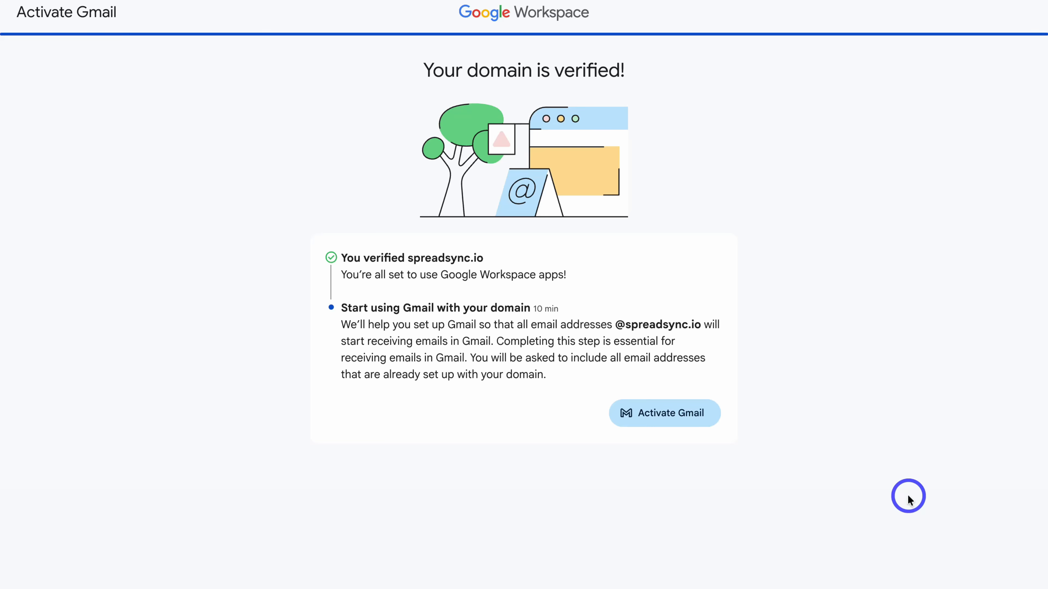
pyautogui.click(665, 414)
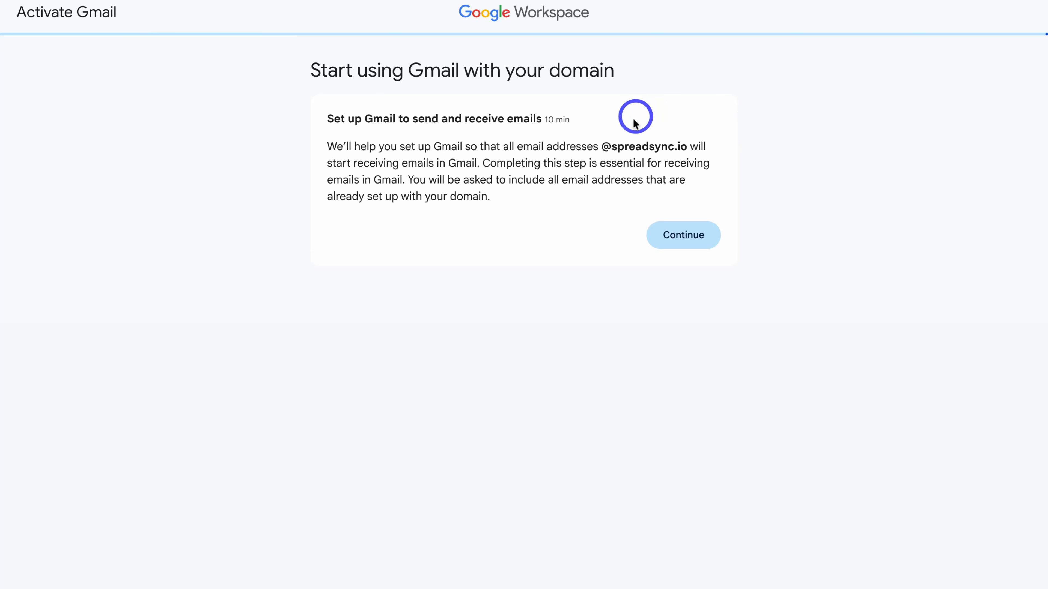
pyautogui.click(676, 234)
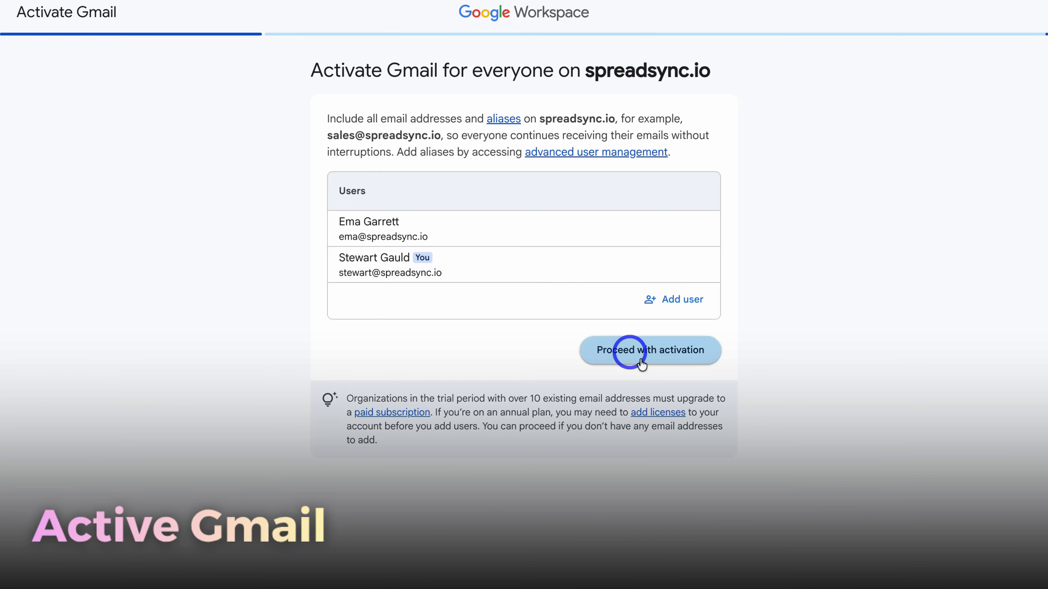
# - Proceed with activation to reach the SMTP.GOOGLE.COM priority 1 MX record step
pyautogui.click(671, 351)
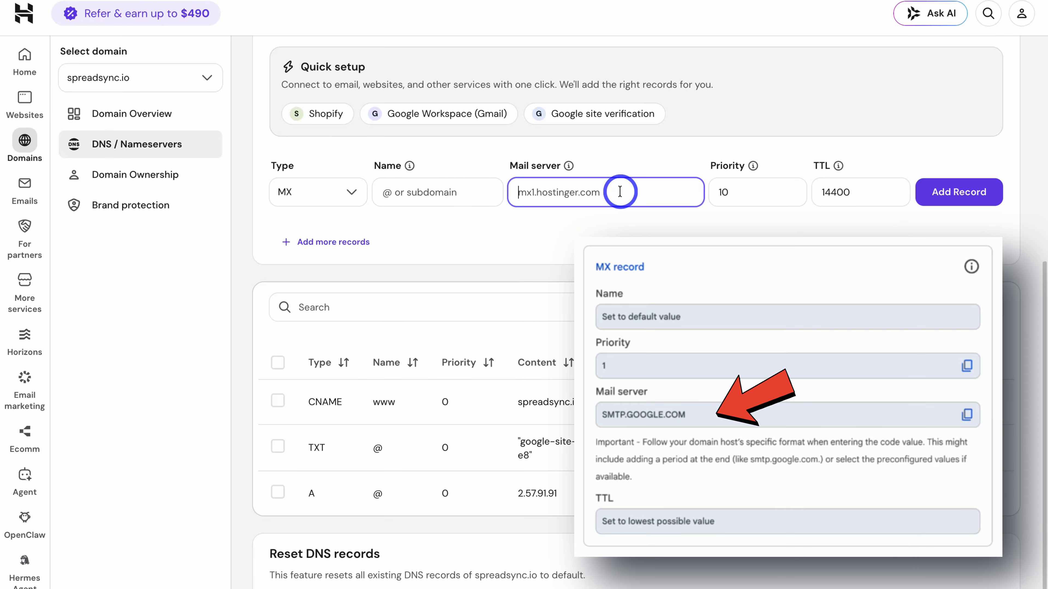
# - Add an MX record named @ pointing to SMTP.GOOGLE.COM with priority 1
pyautogui.hotkey('ctrl', 'v')
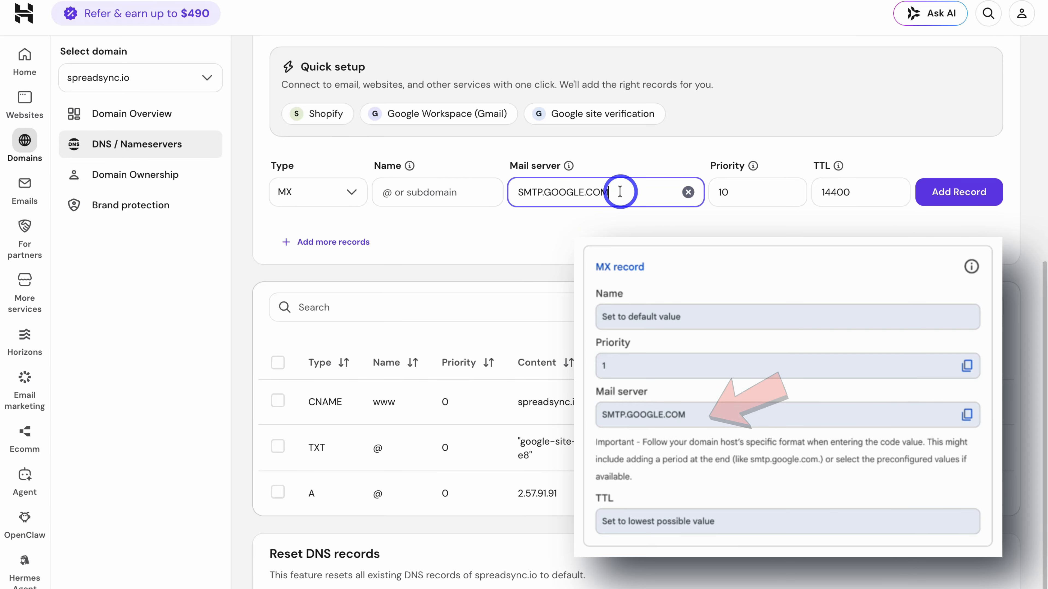
pyautogui.click(735, 191)
pyautogui.press('BackSpace')
pyautogui.press('BackSpace')
pyautogui.write('1')
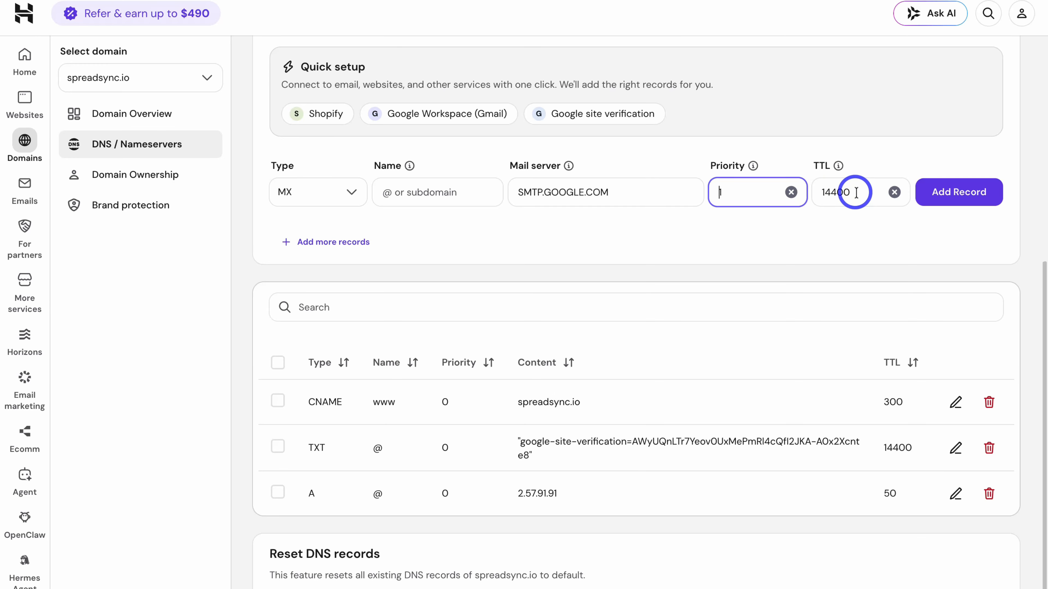
pyautogui.click(949, 198)
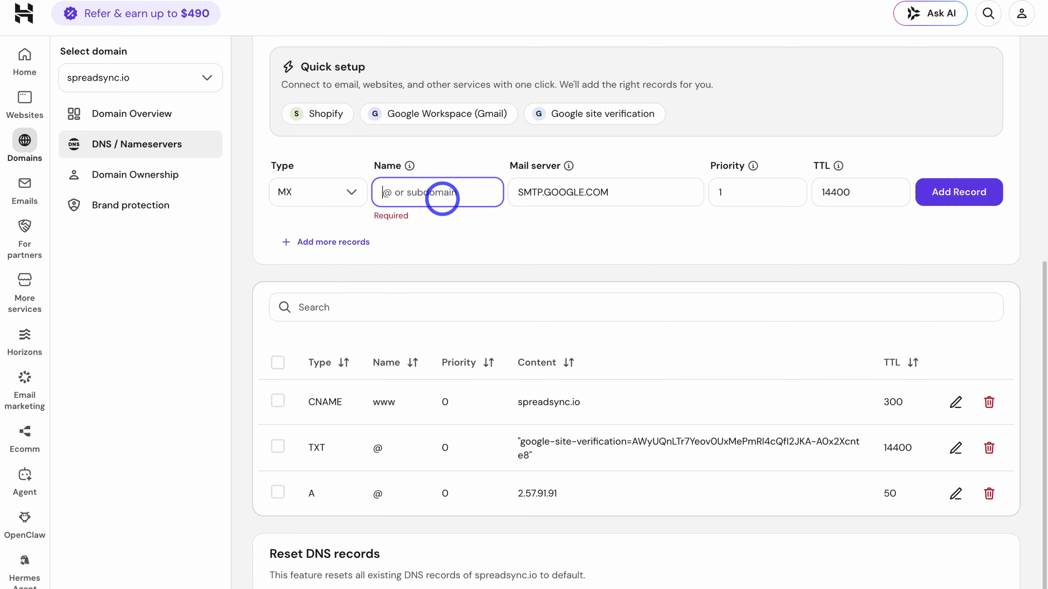
pyautogui.click(443, 202)
pyautogui.write('@')
pyautogui.click(944, 197)
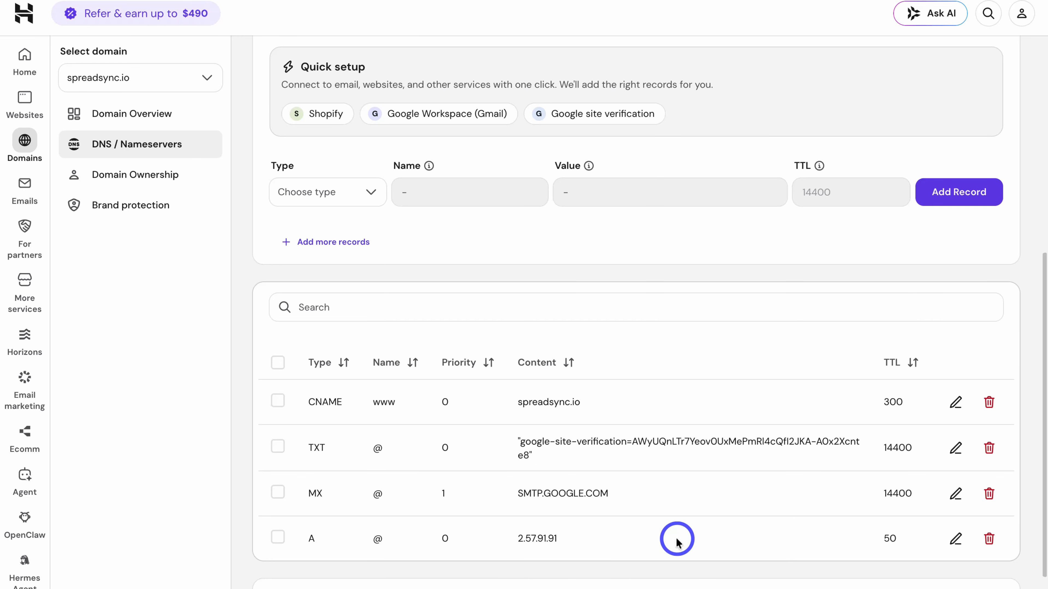
pyautogui.hotkey('ctrl', 'Left')
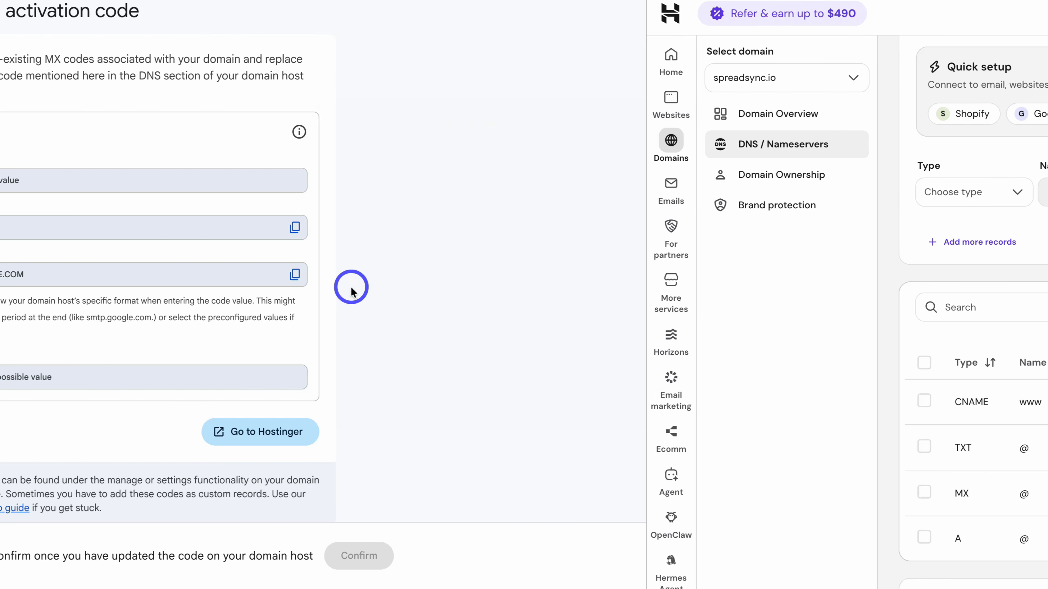
# - Confirm the MX record was added to finish activating Gmail for spreadsync.io
pyautogui.click(266, 553)
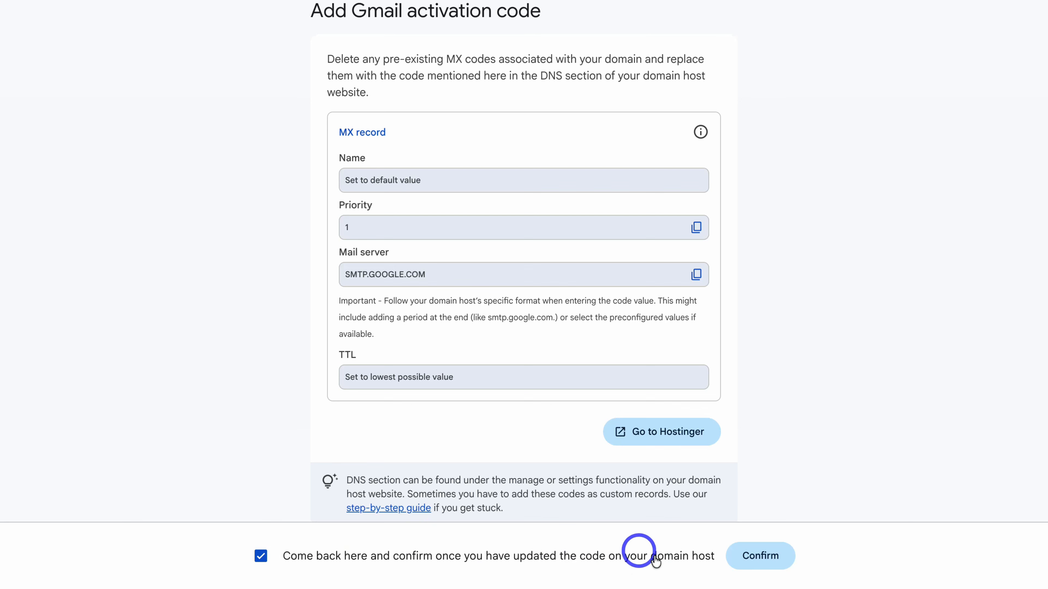
pyautogui.click(758, 558)
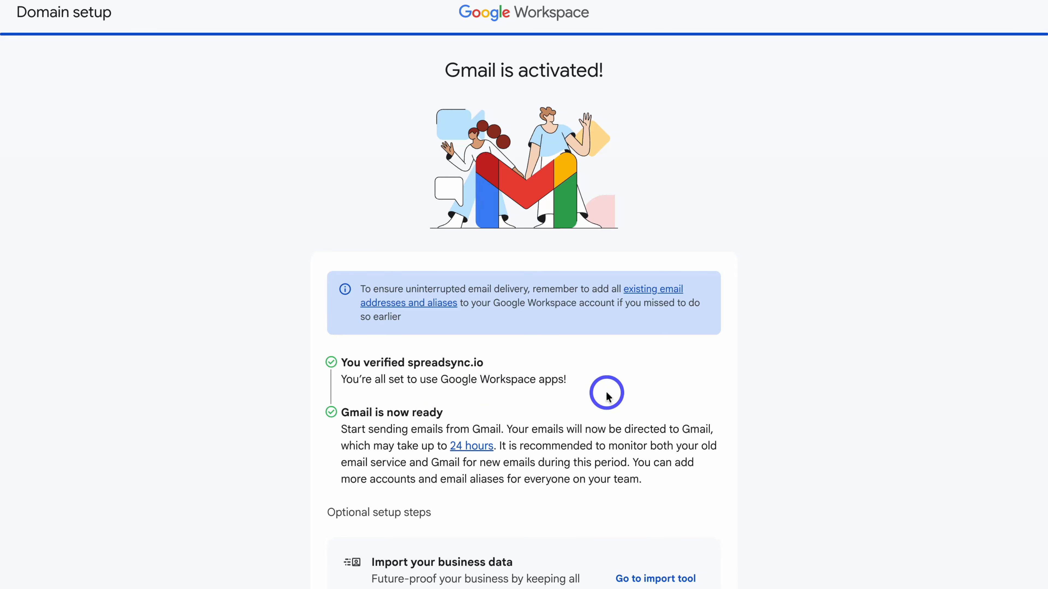
pyautogui.scroll(-2, 598, 392)
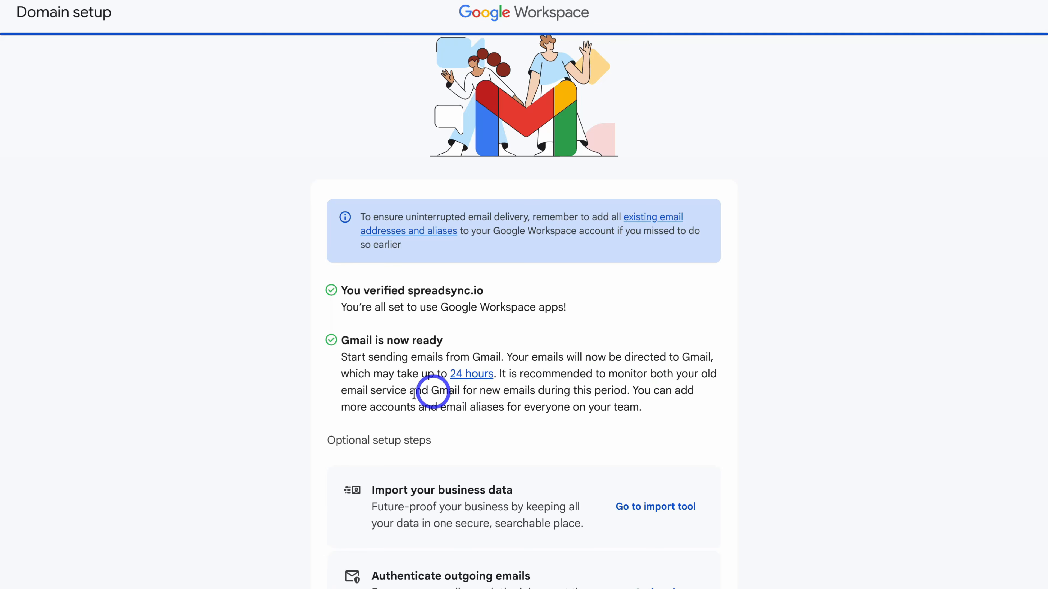
pyautogui.scroll(-1, 527, 393)
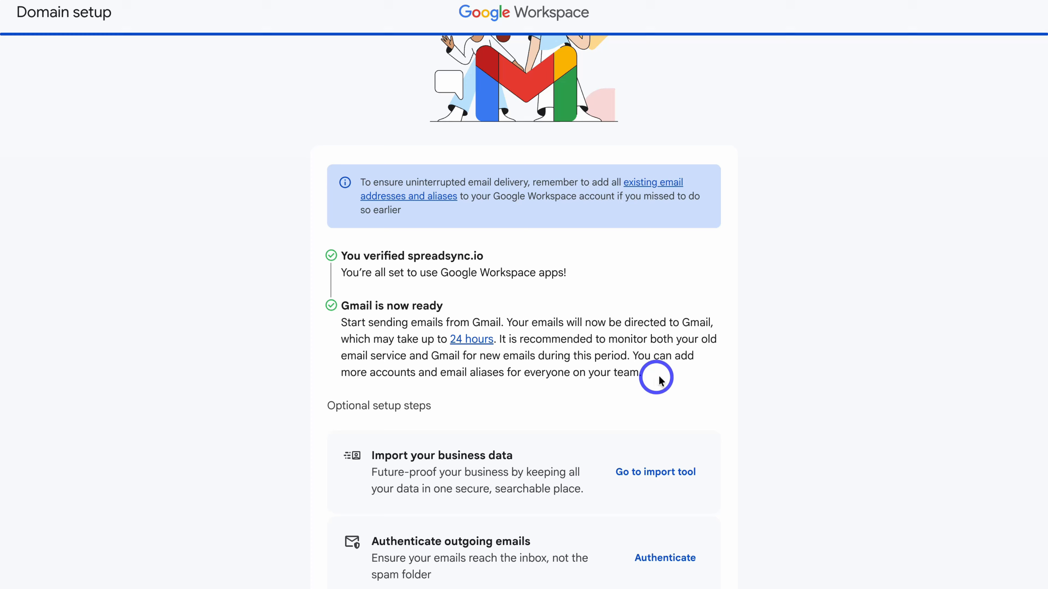
pyautogui.scroll(-1, 497, 398)
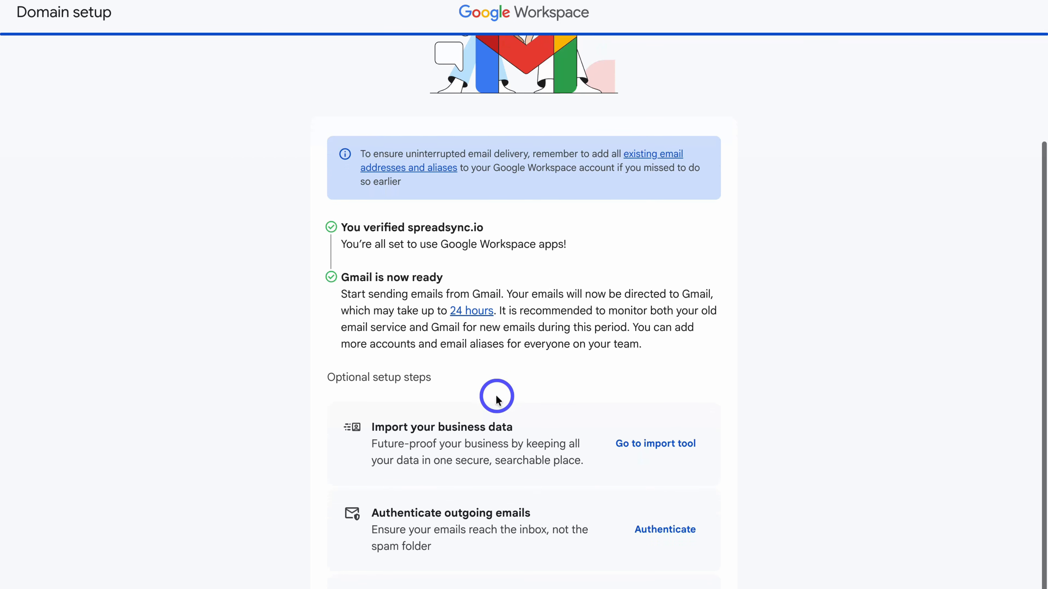
pyautogui.scroll(-1, 776, 413)
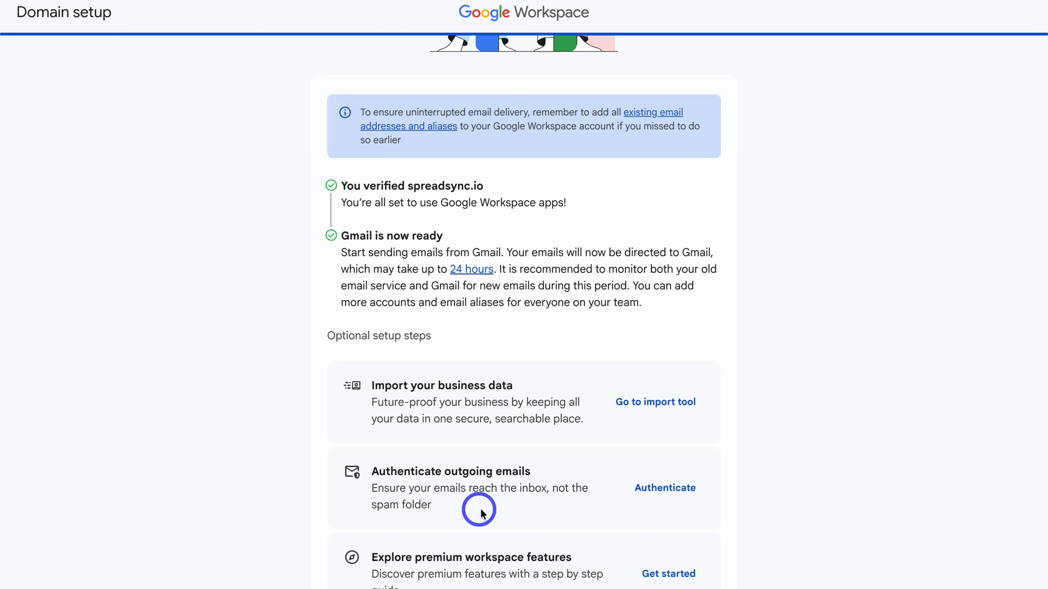
# - Generate a 2048-bit DKIM key for authenticating outgoing email
pyautogui.click(655, 491)
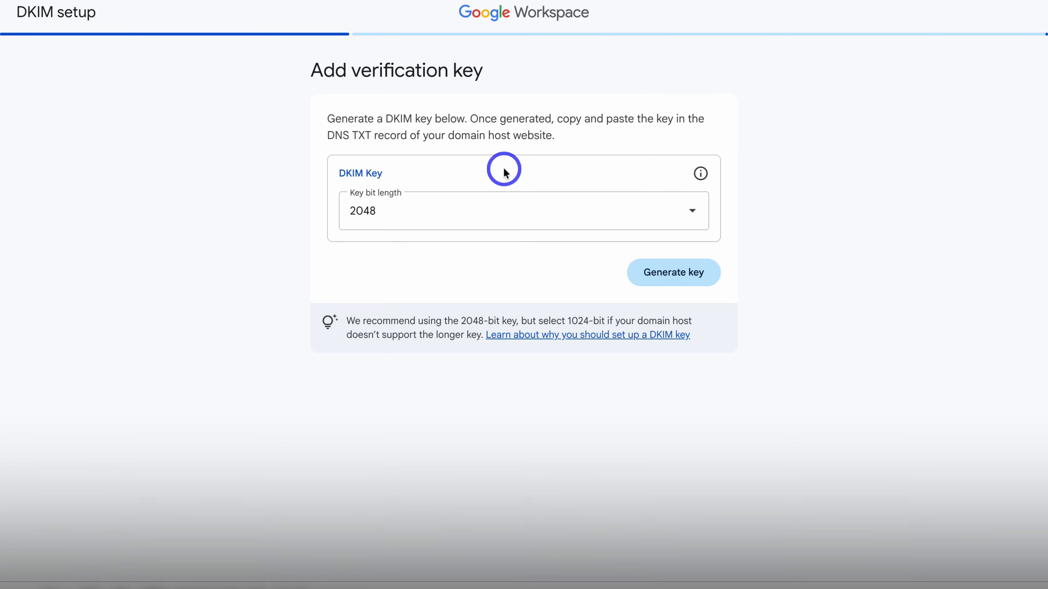
pyautogui.click(673, 274)
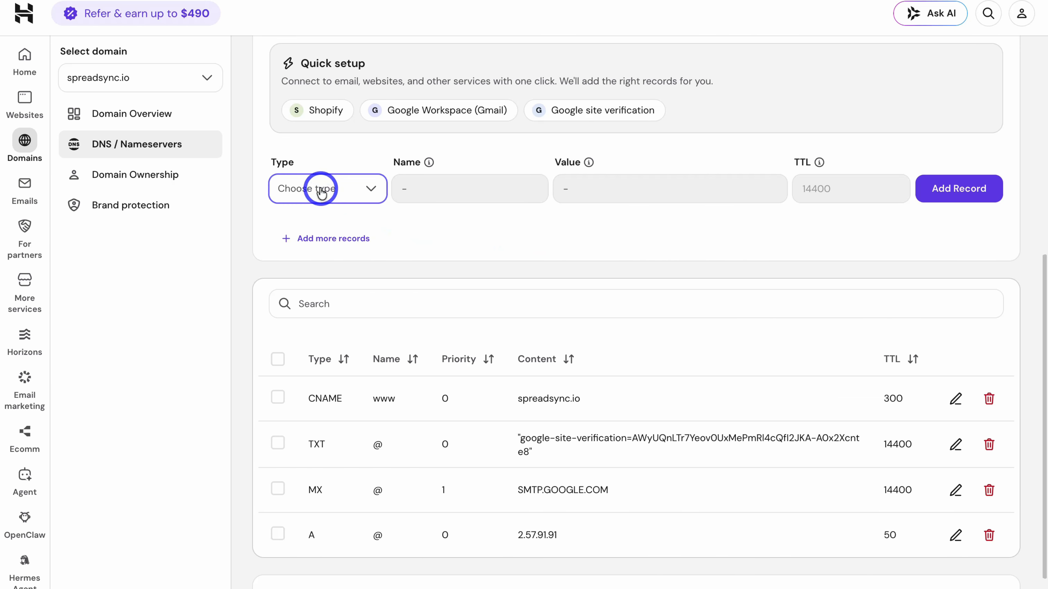
# - Add a TXT record named google._domainkey holding the Google DKIM key, with TTL 14400
pyautogui.click(321, 191)
pyautogui.scroll(-2, 371, 273)
pyautogui.click(398, 445)
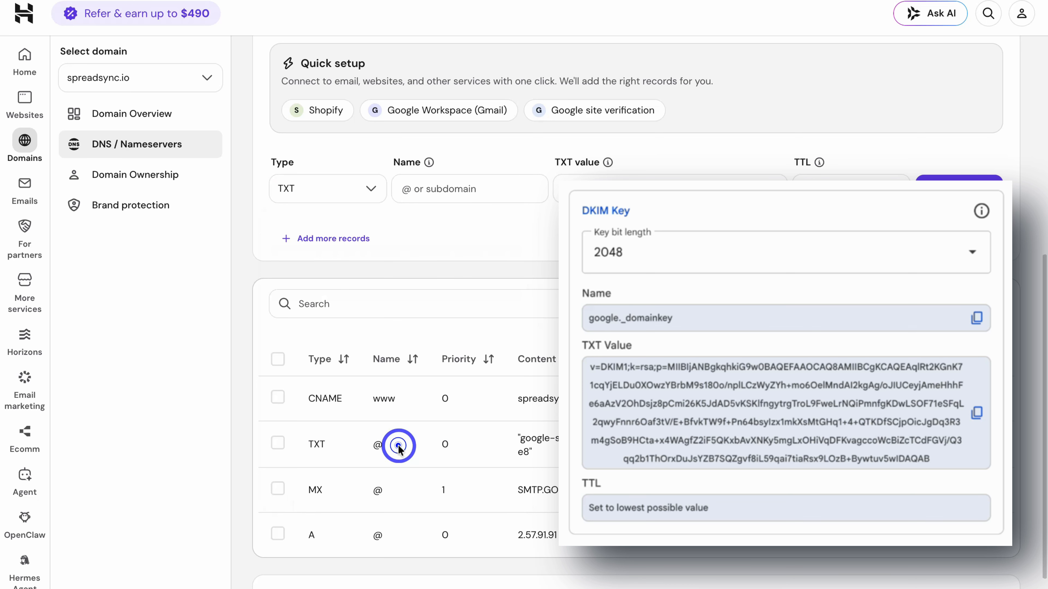
pyautogui.click(444, 189)
pyautogui.write('google._domainkey')
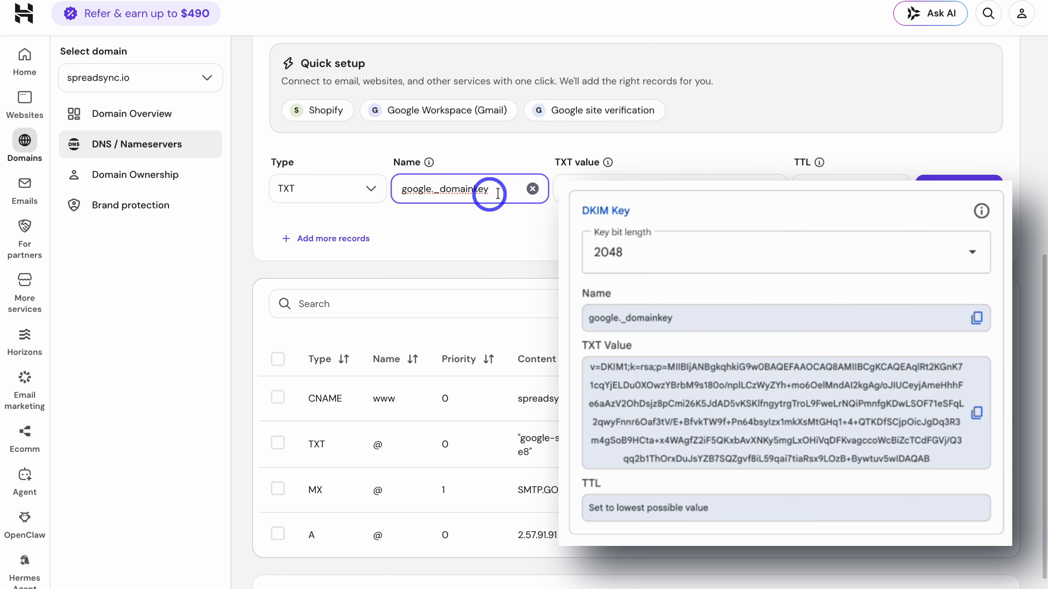
pyautogui.click(589, 191)
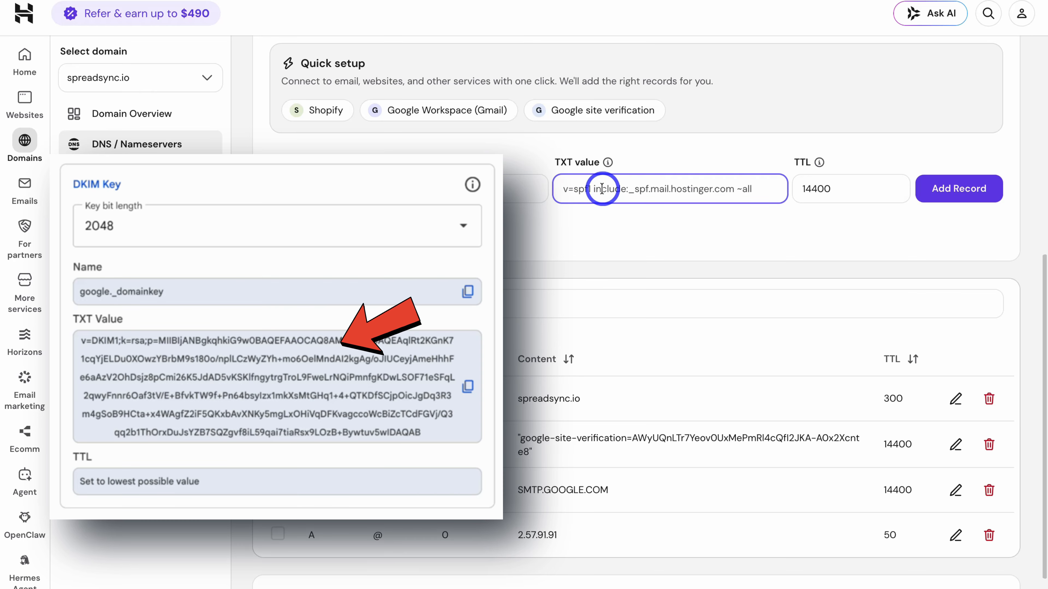
pyautogui.write('v=DKIM1;k=rsa;p=MIIBIjANBgkqhkiG9w0BAQEFAAOCAQ8AMIIBCgKCAQEAqlRt2KGnK71cqYjELDu0XOwzYBrbM9s180o/nplLCzWyZYh+mo6OelMndAI2kgAg/oJIUCeyjAmeHhhFe6aAzV2OhDsjz8pCmi26K5JdAD5vKSKlfngytrgTroL9FweLrNQiPmnfgKDwLSOF71eSFqL2qwyFnnr6Oaf3tV/E+BfvkTW9f+Pn64bsylzx1mkXsMtGHq1+4+QTKDfSCjpOicJgDq3R3m4gSoB9HCta+x4WAgfZ2iF5QKxbAvXNKy5mgLxOHiVqDFKvagccoWcBiZcTCdFGVj/Q3qq2b1ThOrxDuJsYZB7SQZgvf8iL59qai7tiaRsx9LOzB+Bywtuv5wIDAQAB')
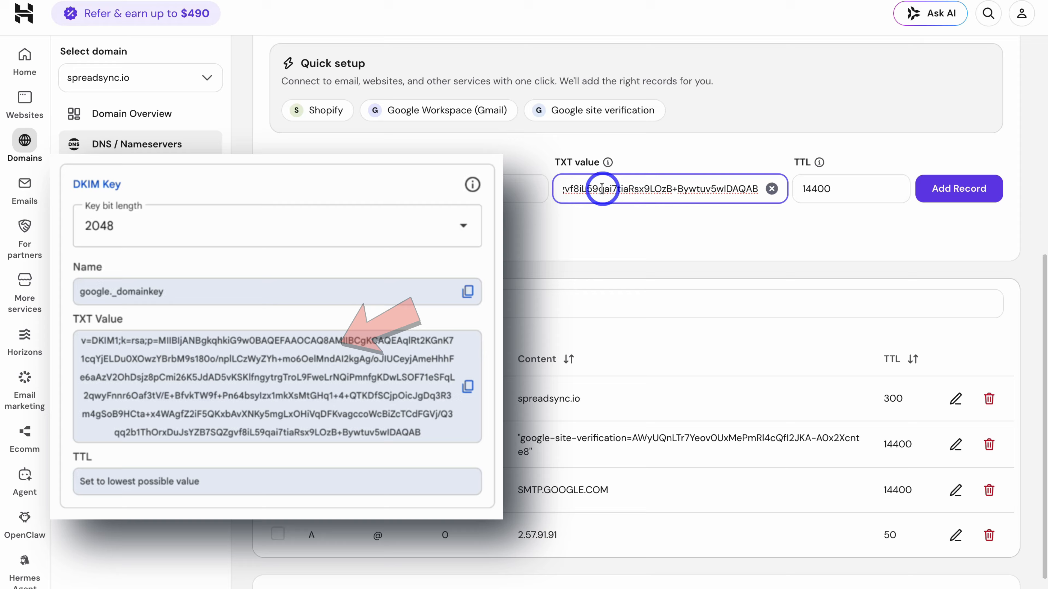
pyautogui.click(674, 226)
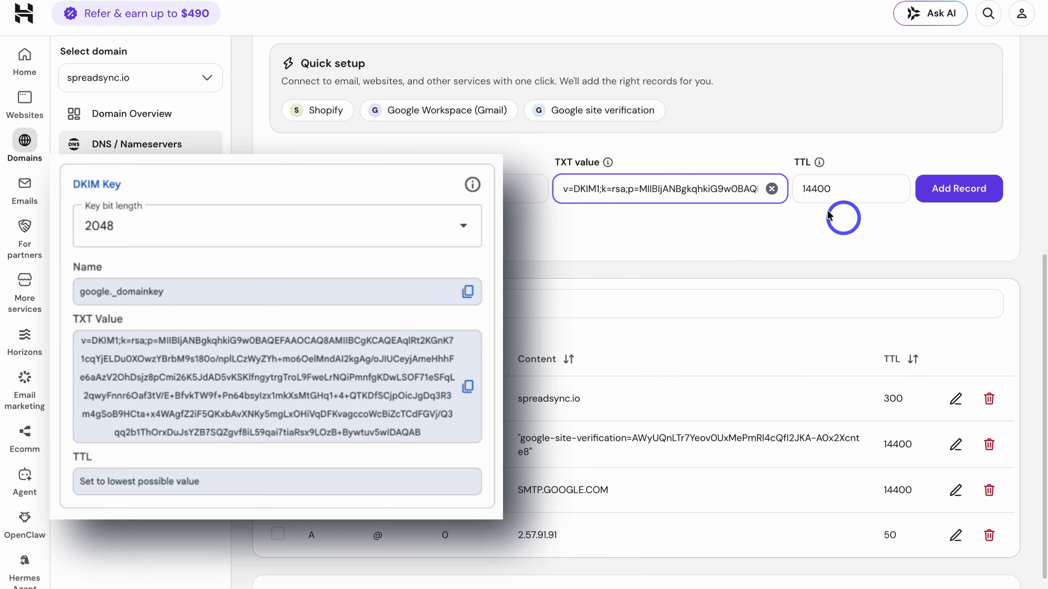
pyautogui.click(955, 198)
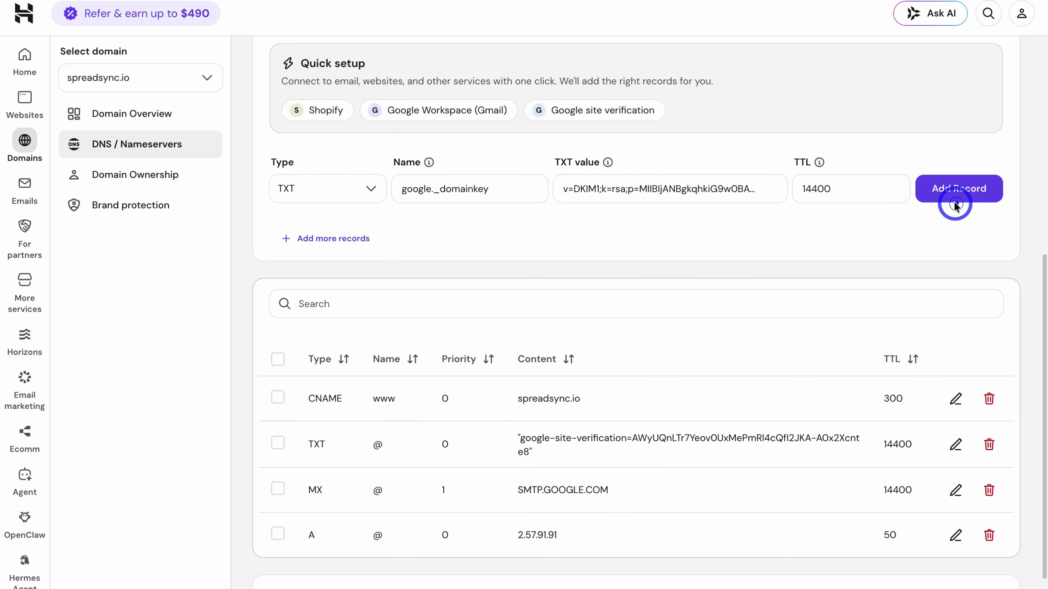
pyautogui.scroll(-1, 919, 171)
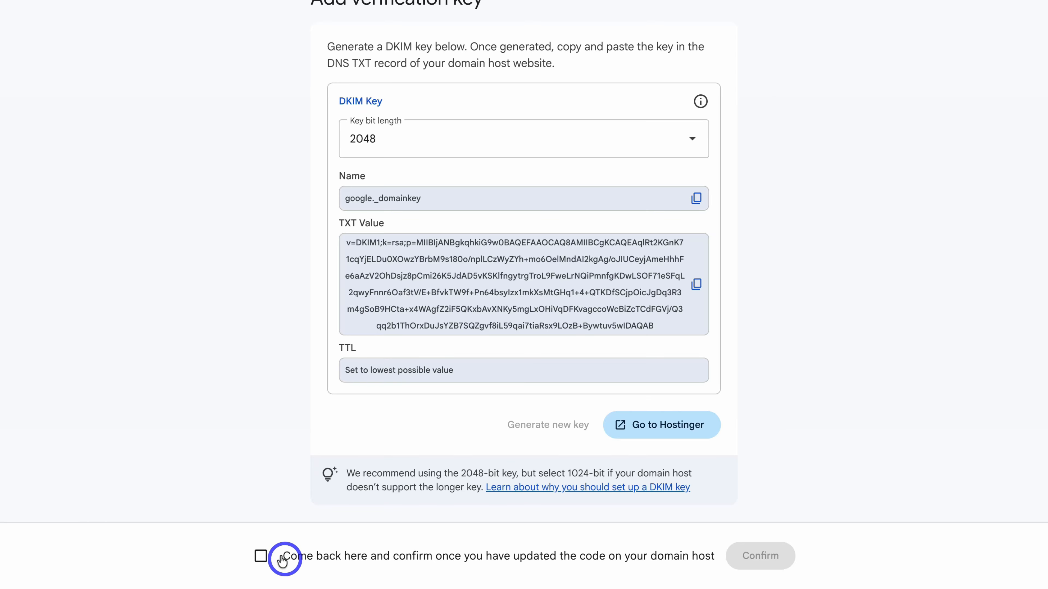
# - Tick the acknowledgement checkbox and confirm the DKIM setup to reach the empty Gmail inbox
pyautogui.click(261, 558)
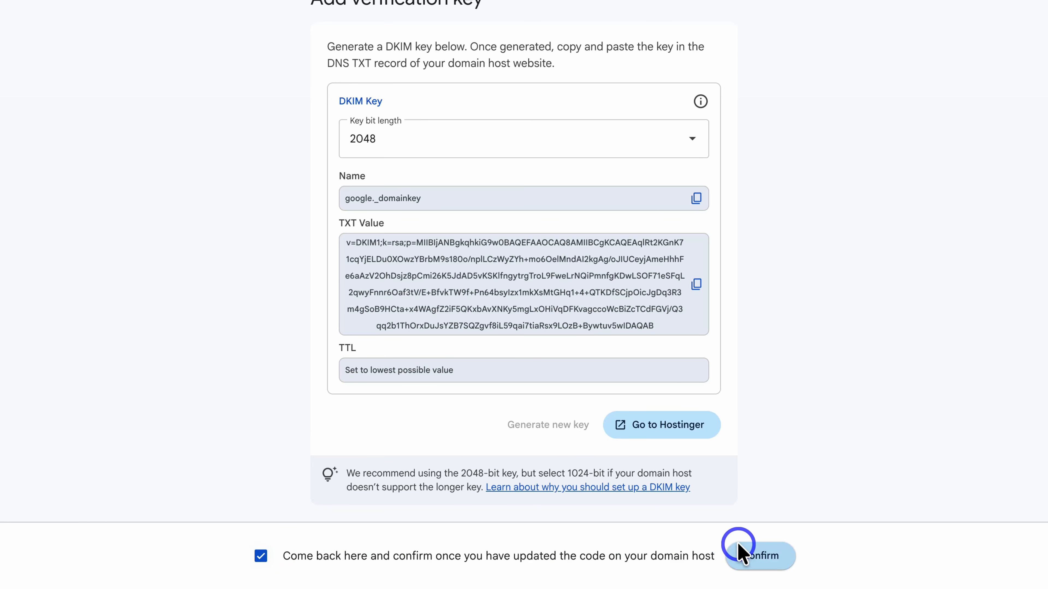
pyautogui.click(743, 554)
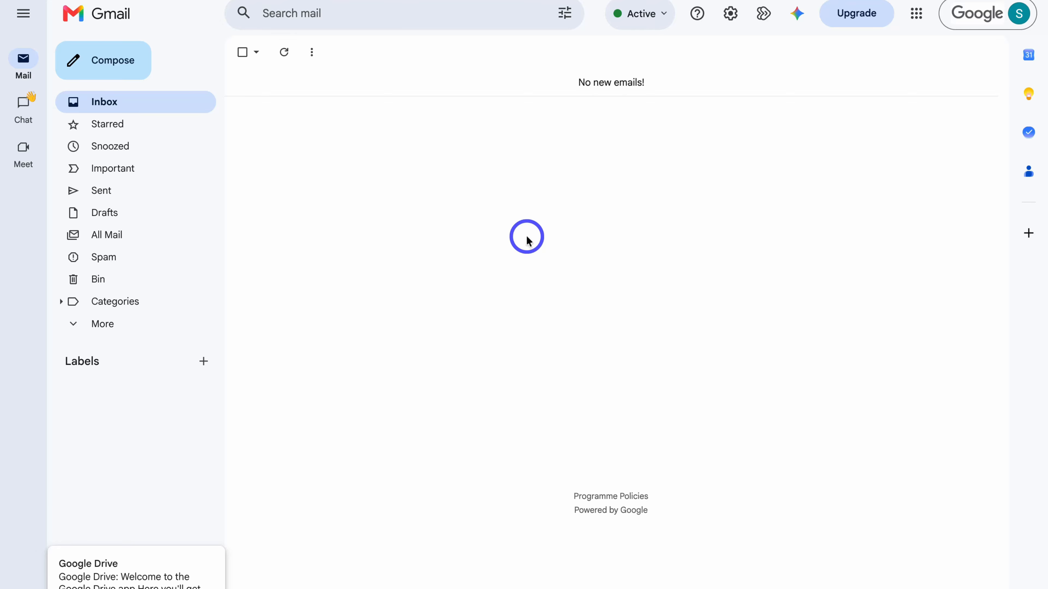
# - Send an email with subject 'Test email' from the business address to an outside Gmail address
pyautogui.click(1010, 20)
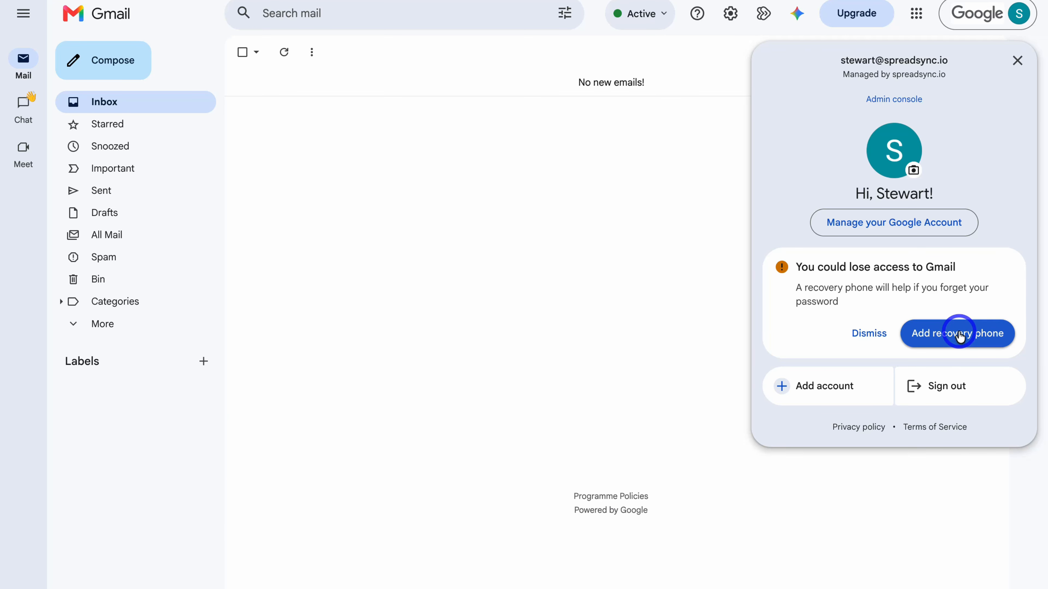
pyautogui.click(673, 298)
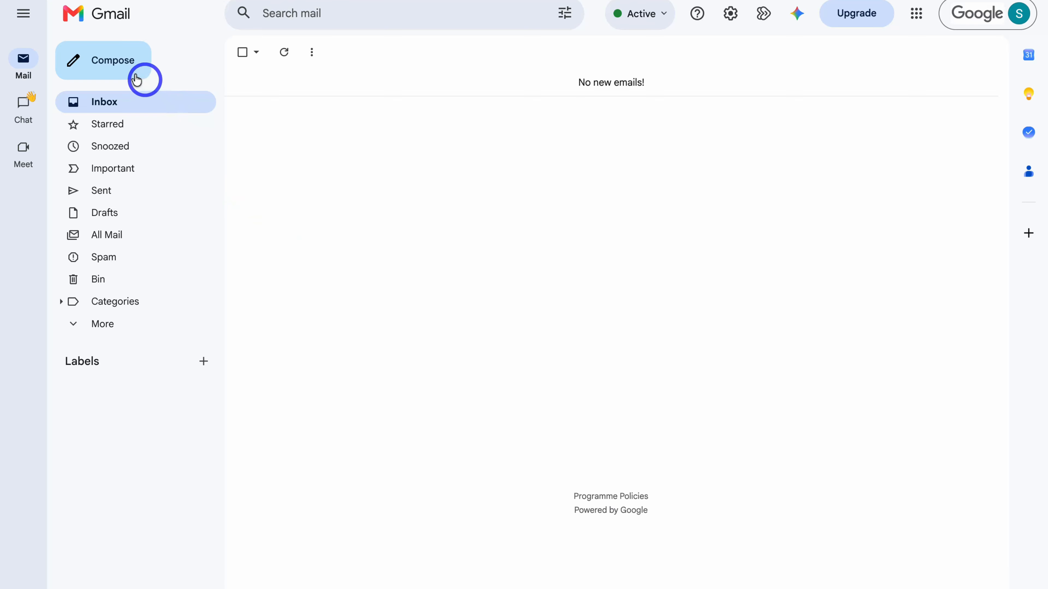
pyautogui.click(134, 66)
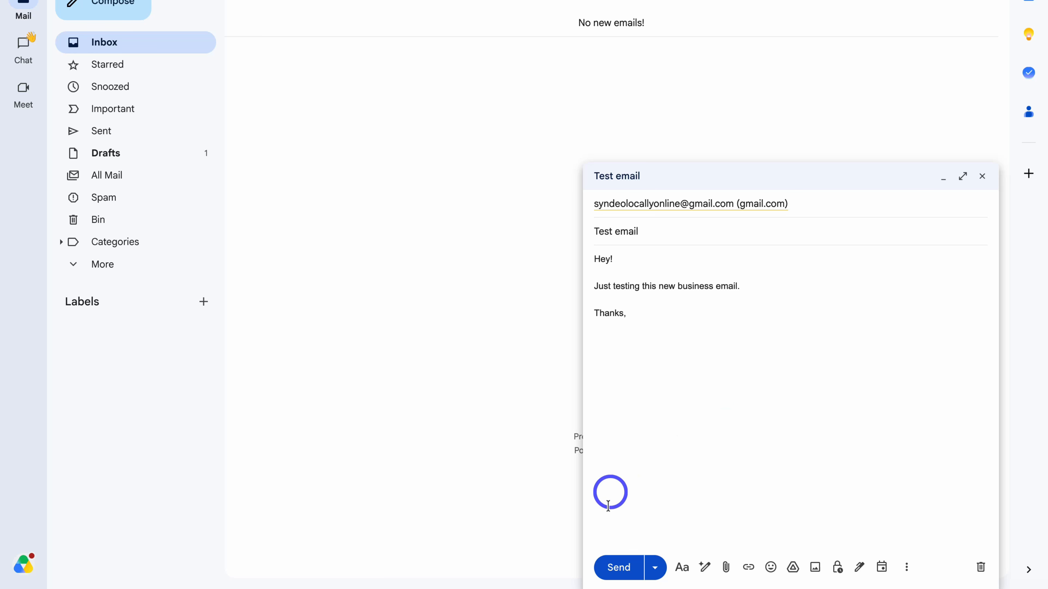
pyautogui.click(626, 567)
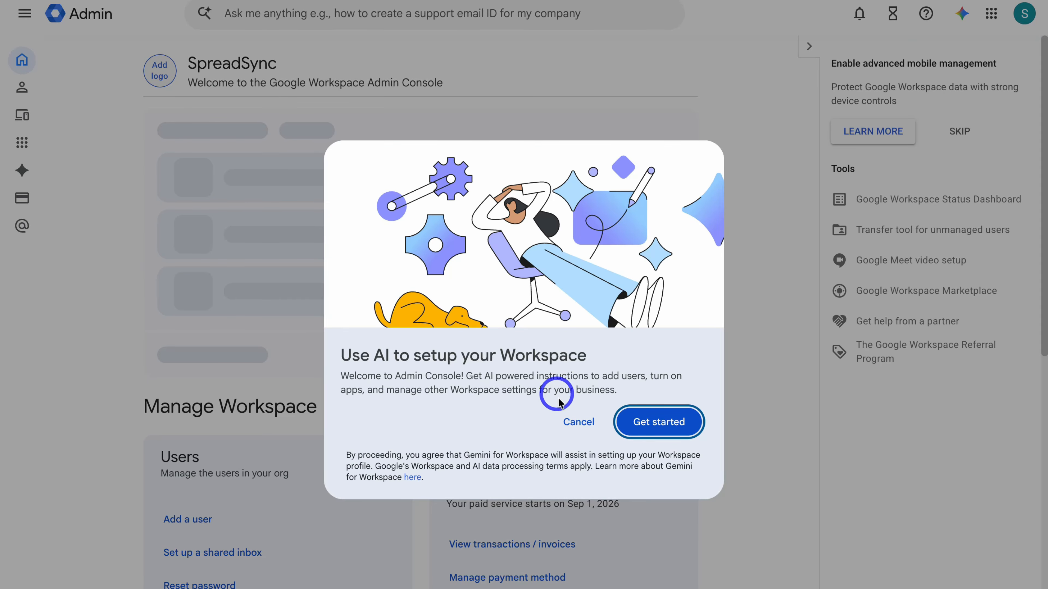
# - Decline the AI-guided setup offer and go to Directory > Users
pyautogui.click(577, 422)
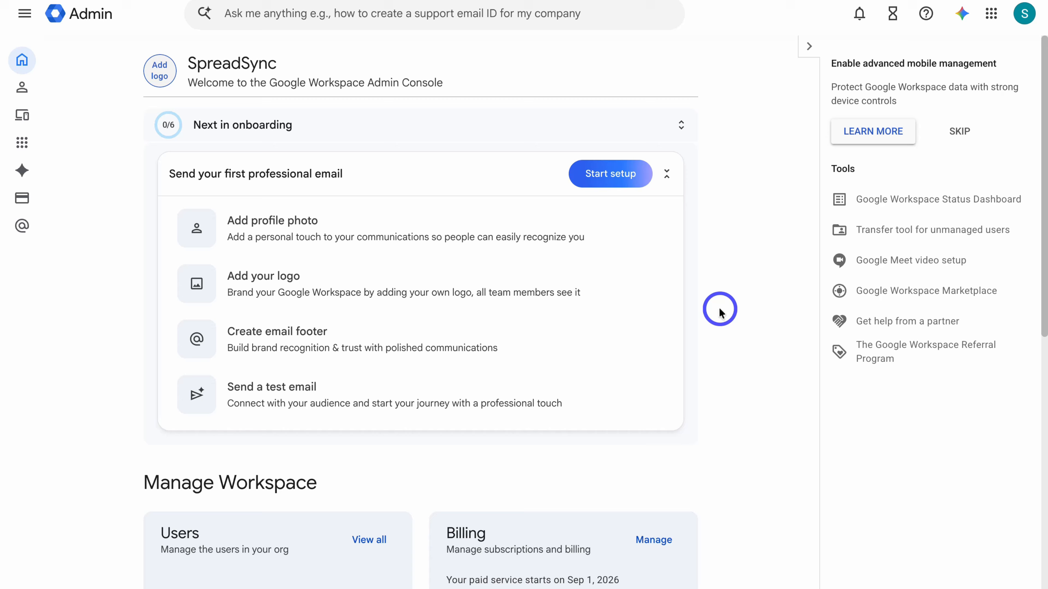
pyautogui.click(22, 89)
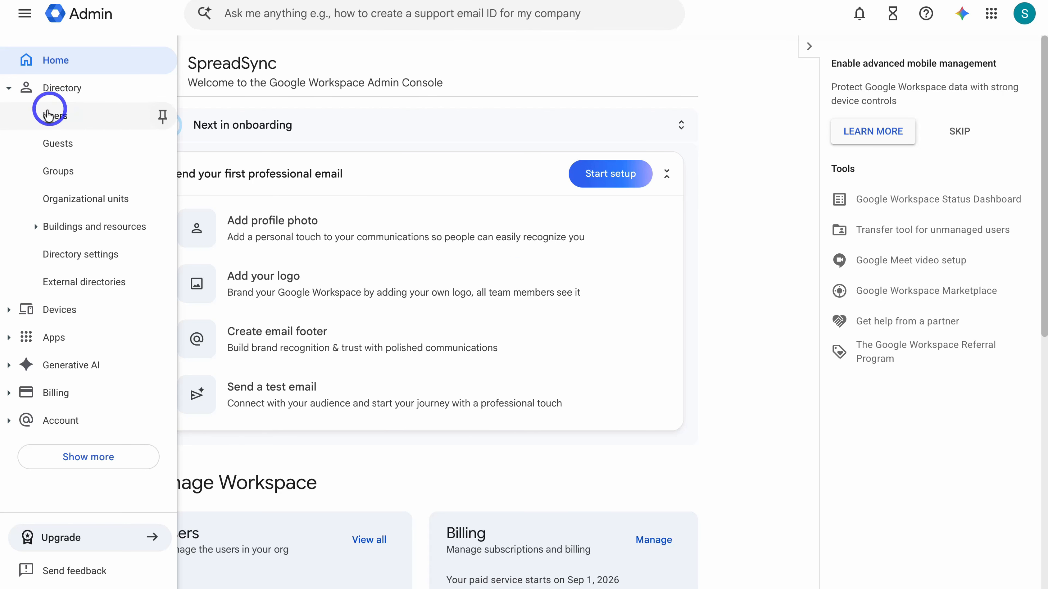
pyautogui.click(102, 124)
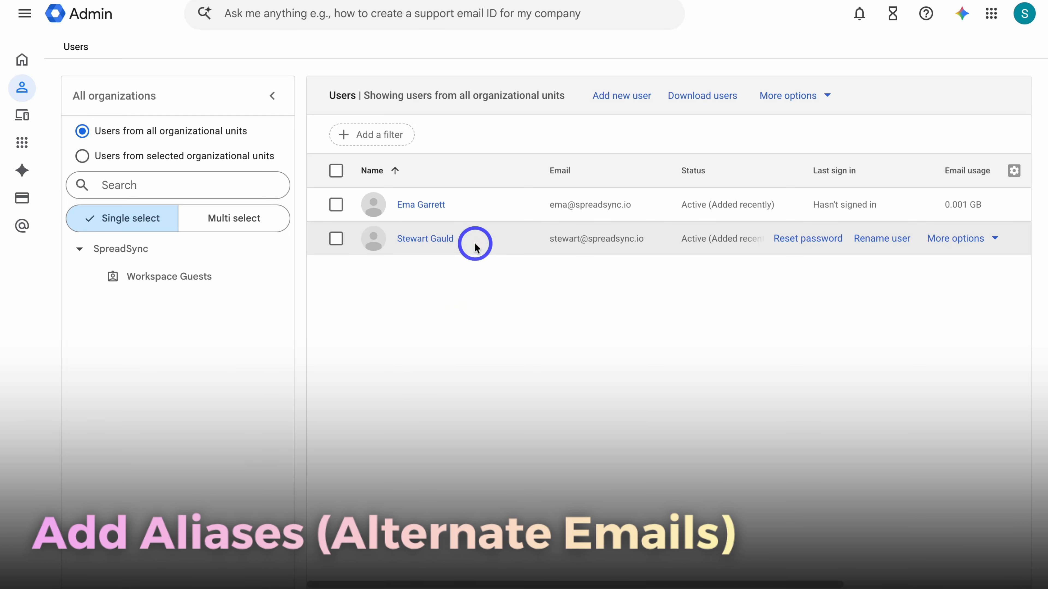
pyautogui.moveTo(476, 218)
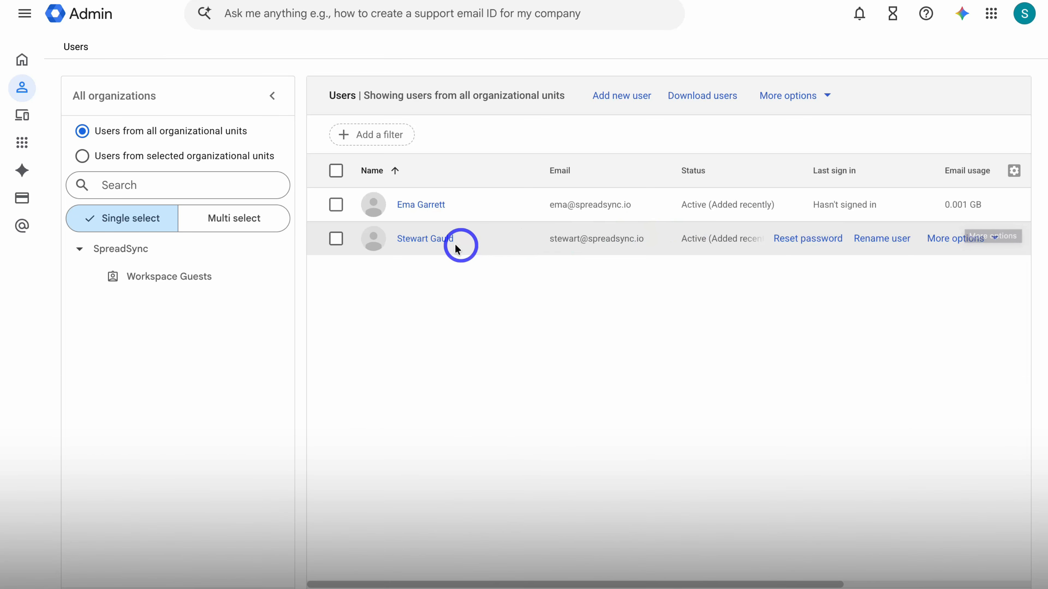
pyautogui.click(435, 240)
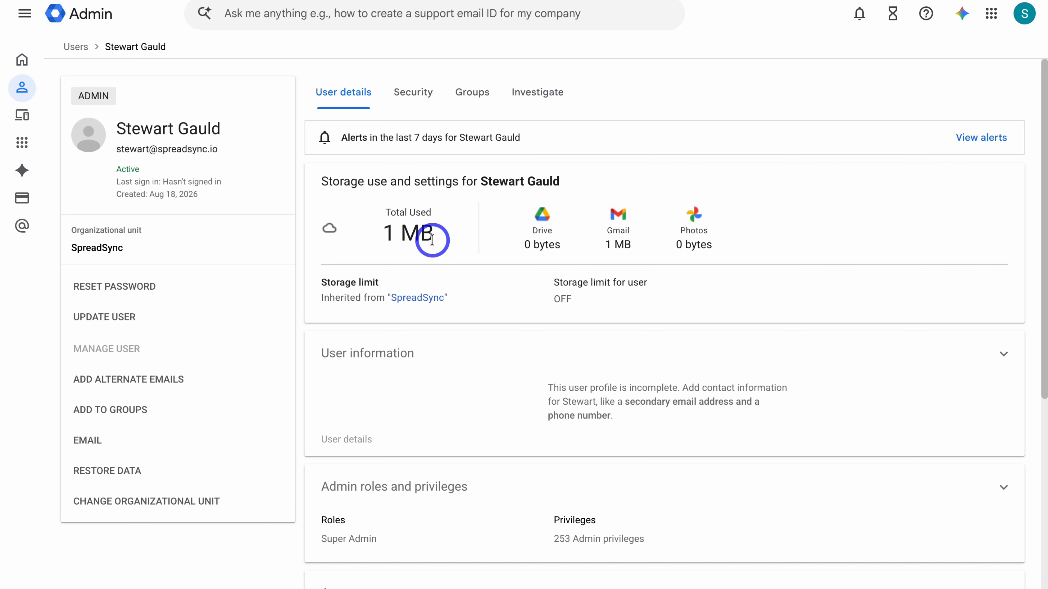
pyautogui.click(198, 380)
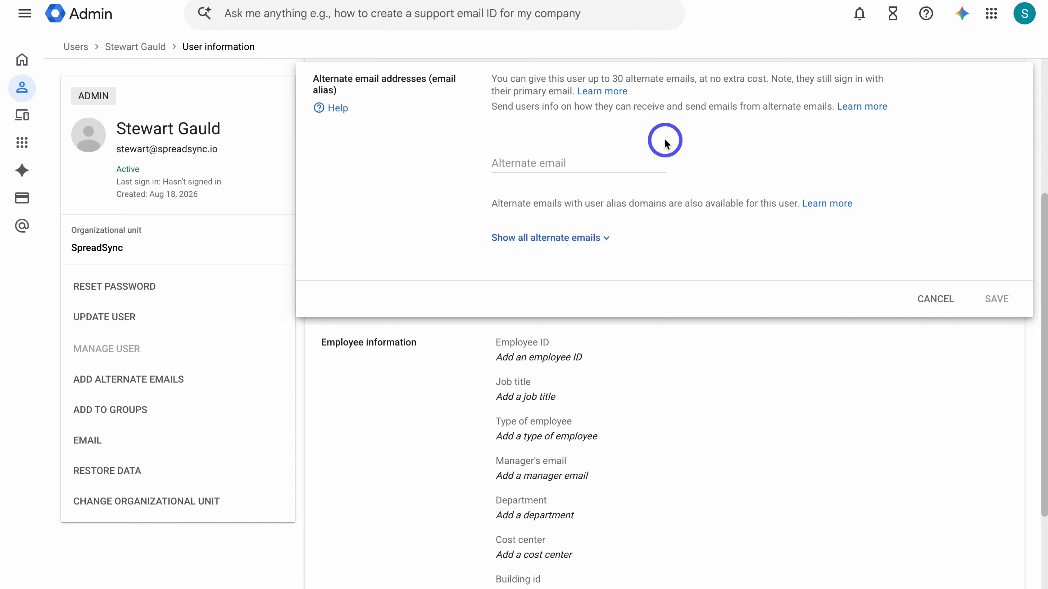
pyautogui.click(563, 162)
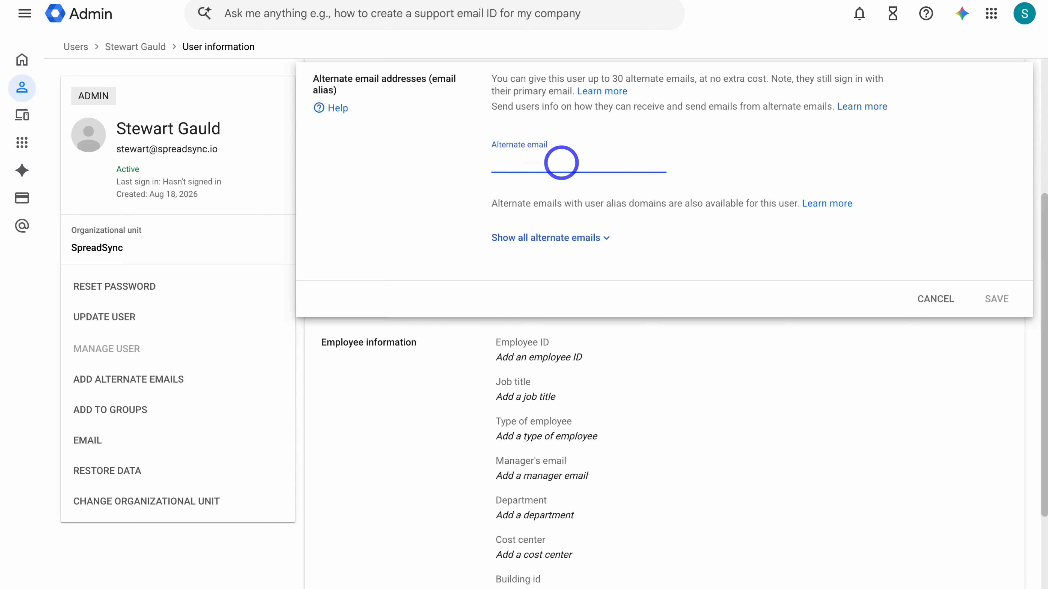
pyautogui.write('sales')
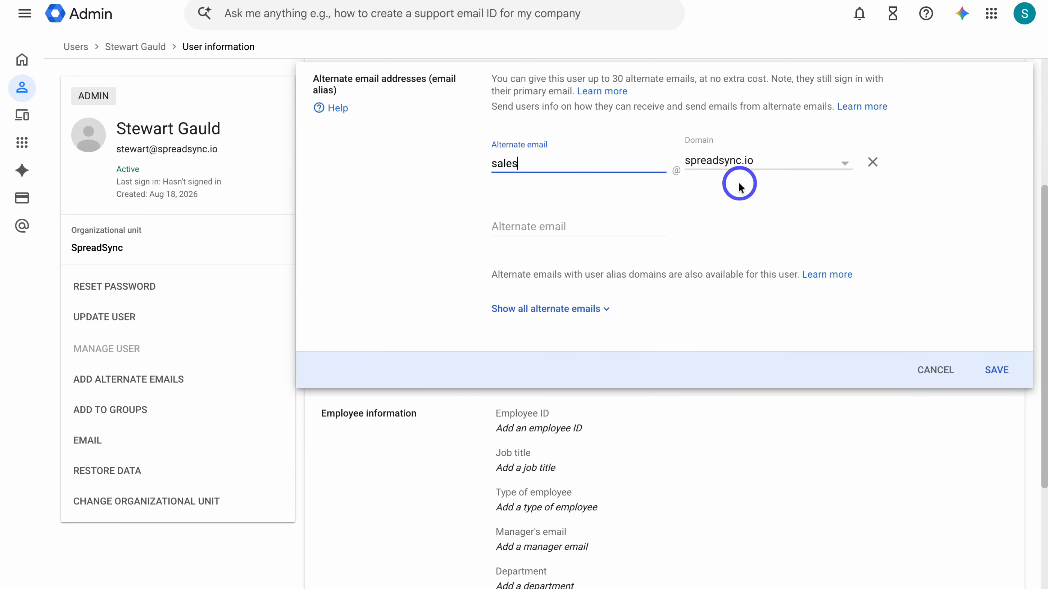
pyautogui.click(538, 224)
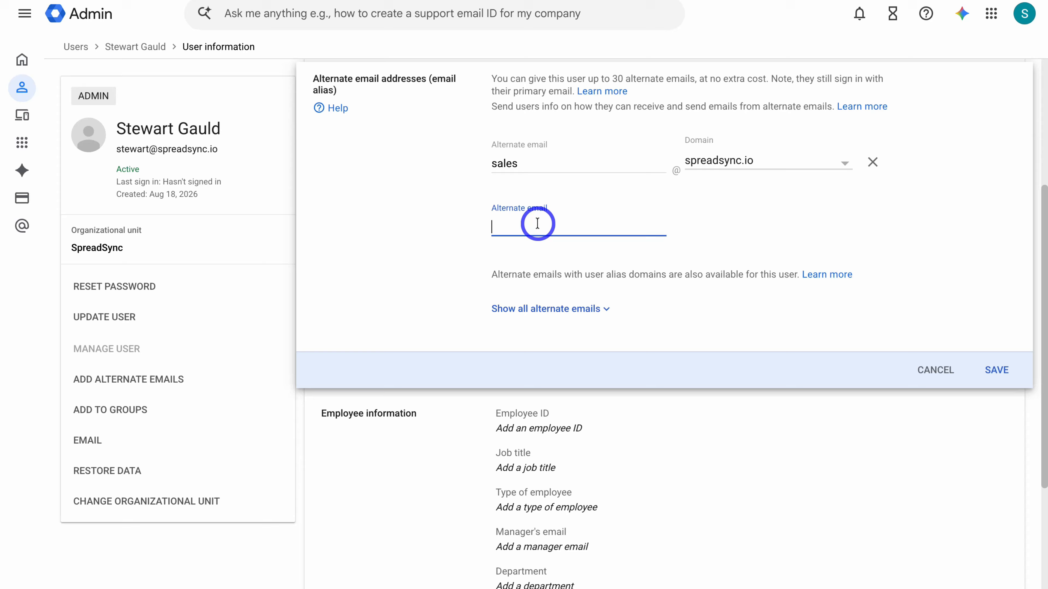
pyautogui.write('admin')
pyautogui.click(528, 291)
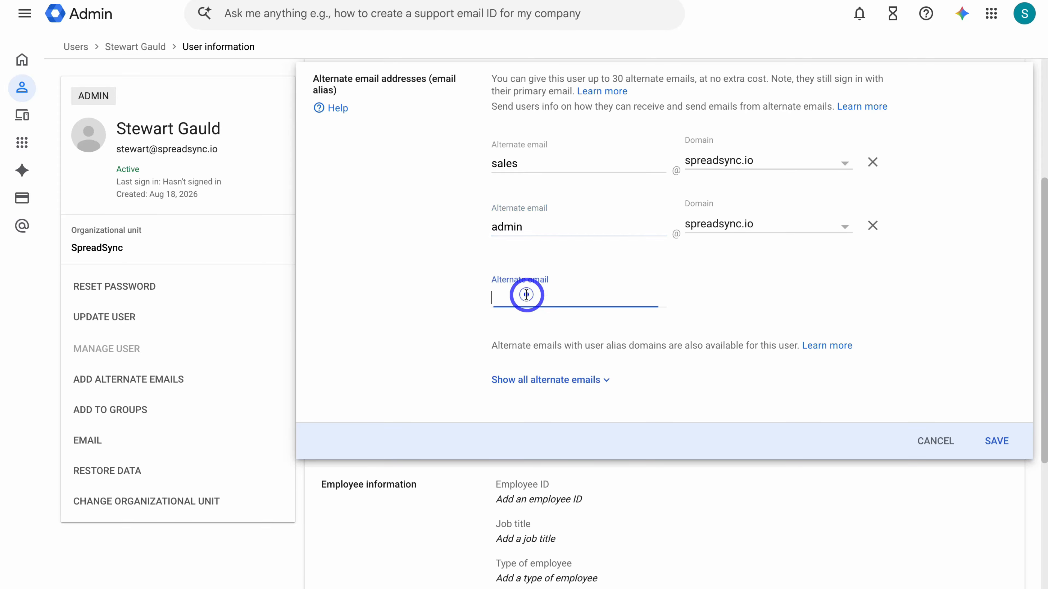
pyautogui.write('support')
pyautogui.click(985, 514)
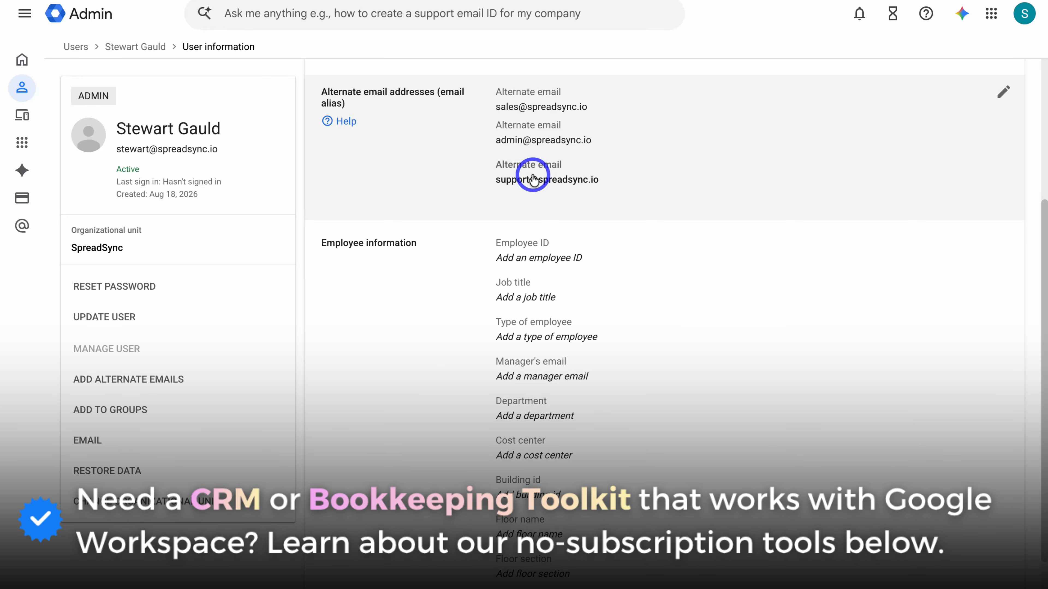
# - Return to Admin Home and scroll through the onboarding steps and Manage Workspace cards
pyautogui.click(22, 61)
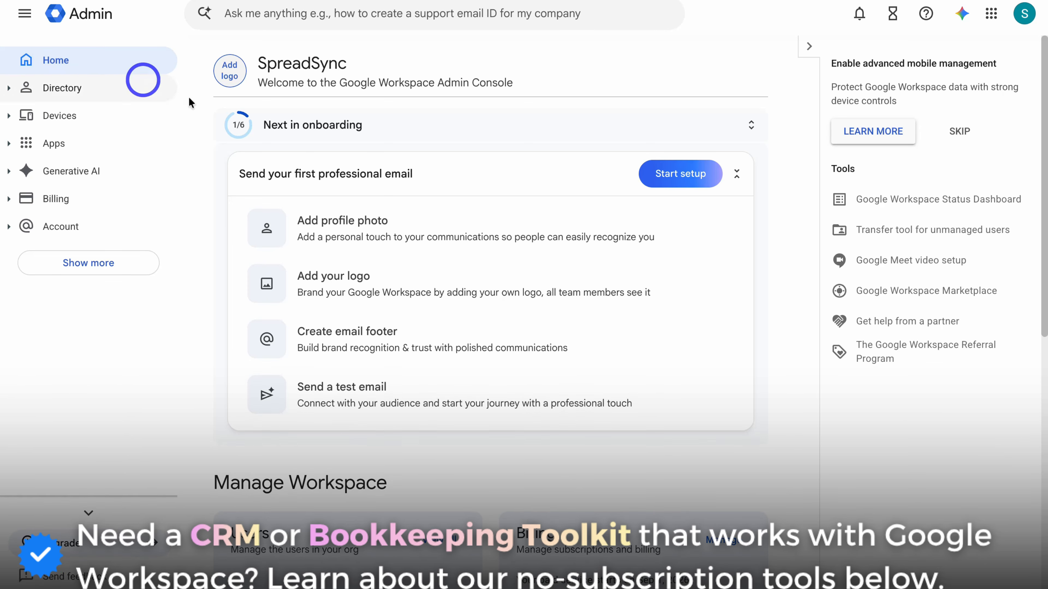
pyautogui.scroll(-5, 434, 345)
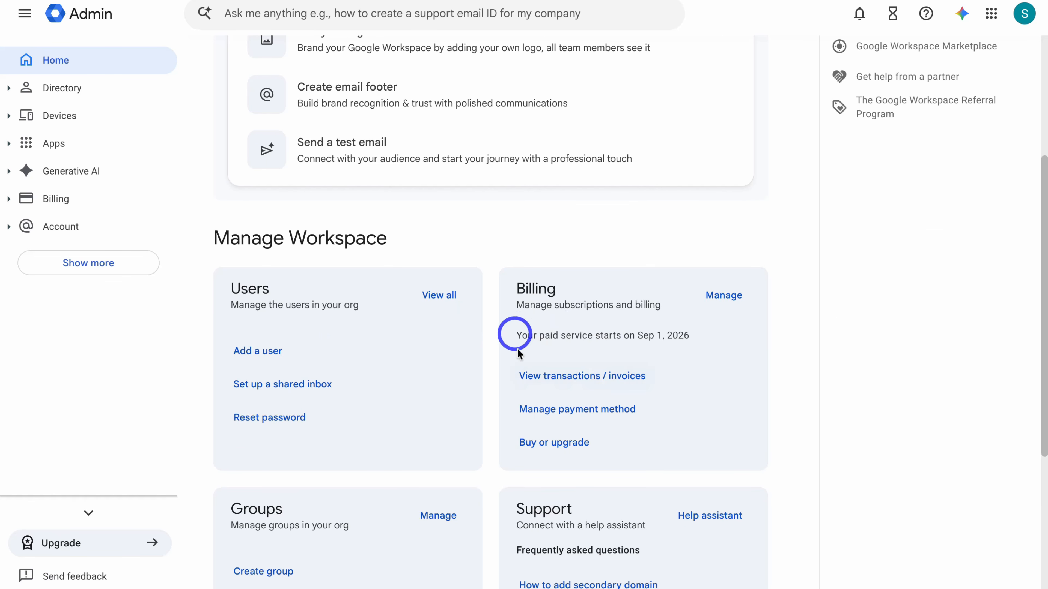
pyautogui.scroll(-1, 623, 361)
pyautogui.scroll(-1, 623, 361)
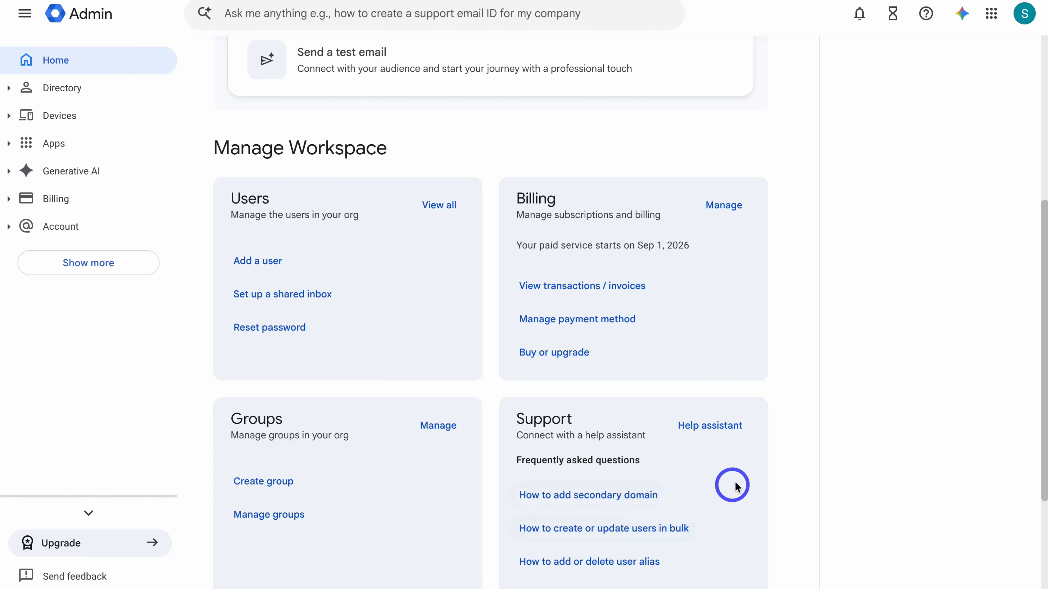
pyautogui.scroll(6, 737, 483)
pyautogui.scroll(1, 742, 481)
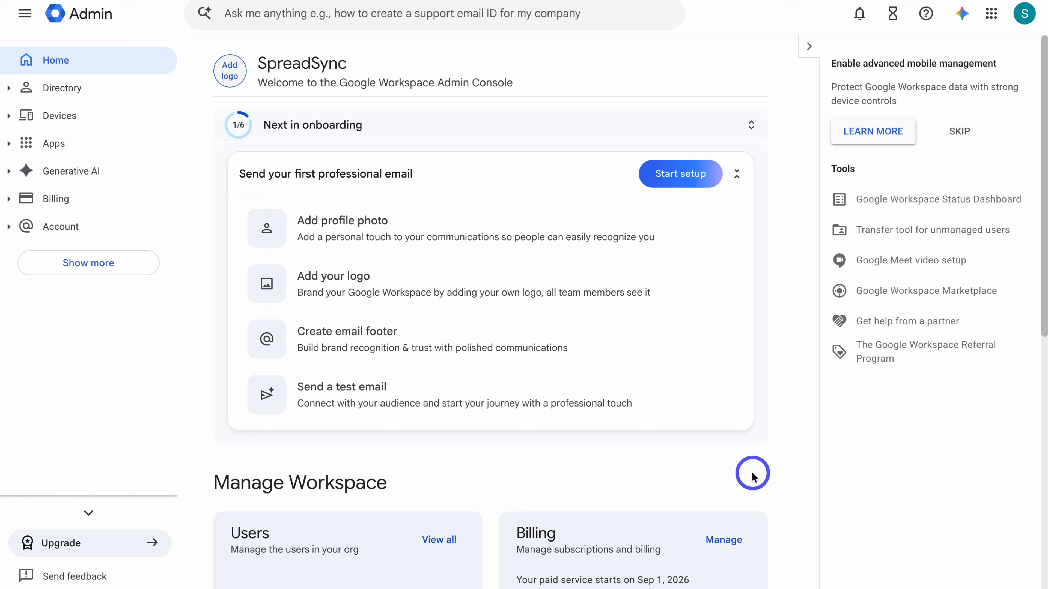